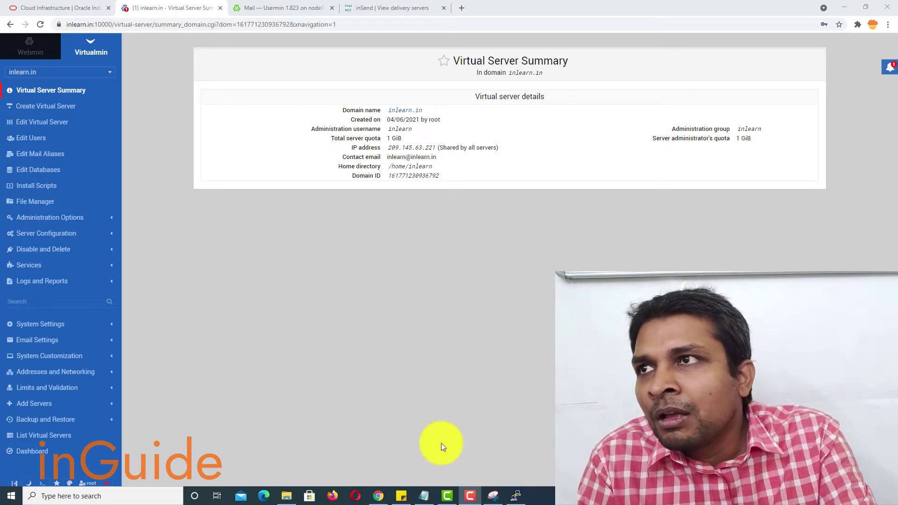
Step: Open Edit Users for inlearn.in to list its two existing mail users with quotas
click(288, 4)
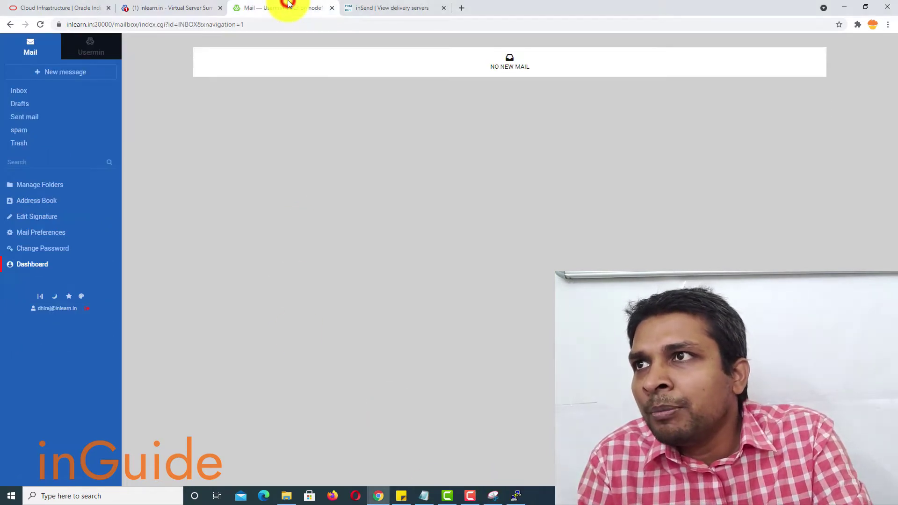
click(181, 5)
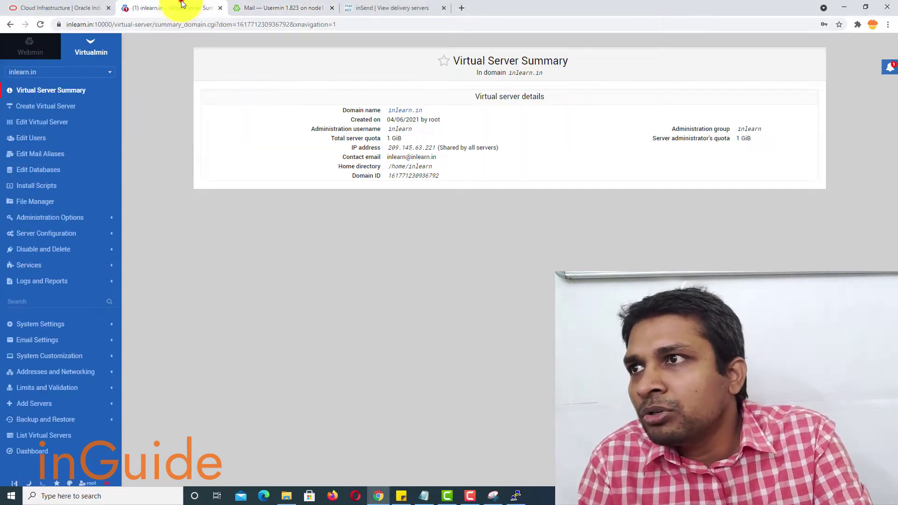
click(30, 139)
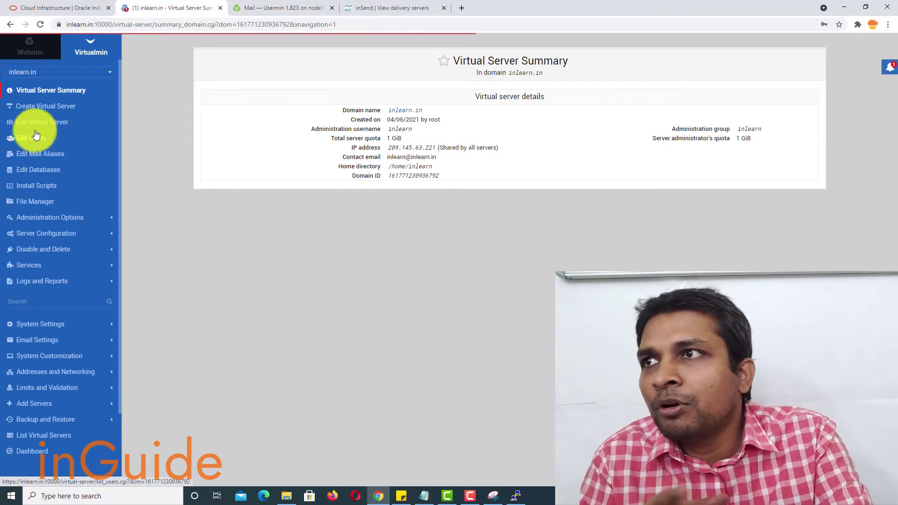
click(64, 73)
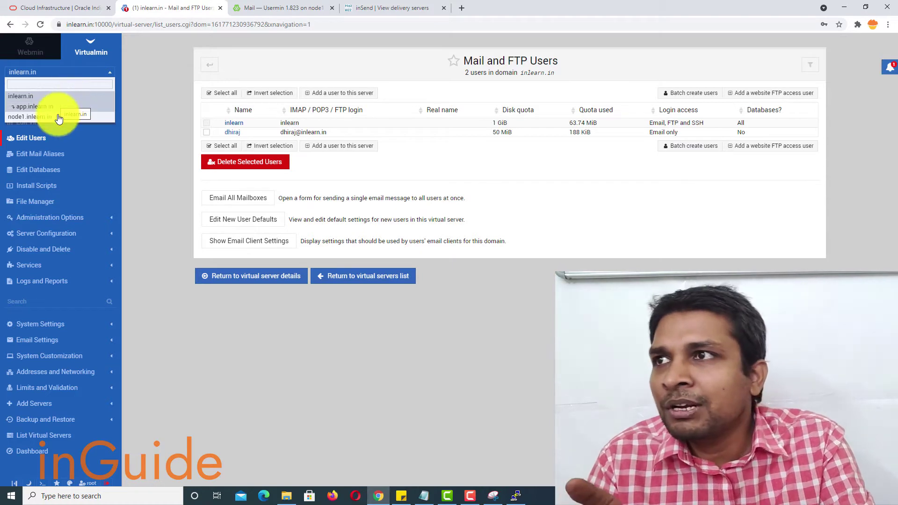
click(139, 114)
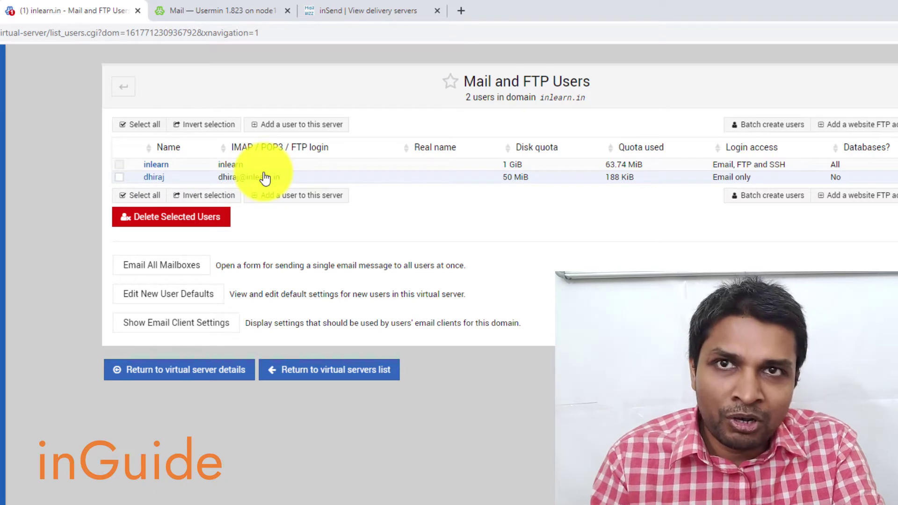
Step: Create the mailbox user 'bounce' for inlearn.in, copying its generated password first
click(302, 128)
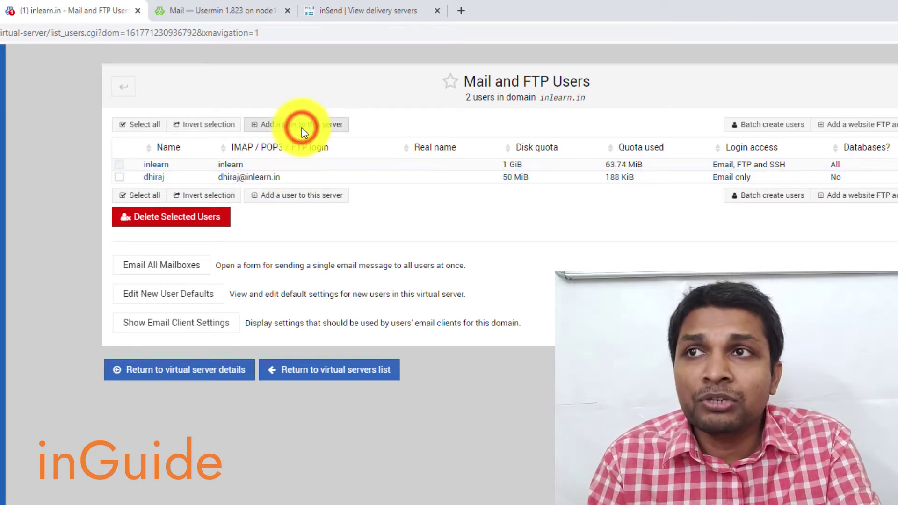
click(394, 148)
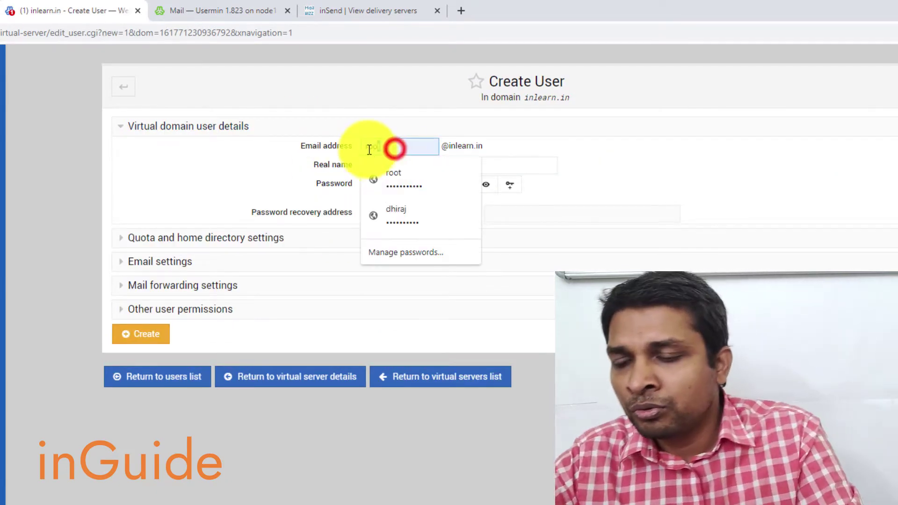
text(bounce)
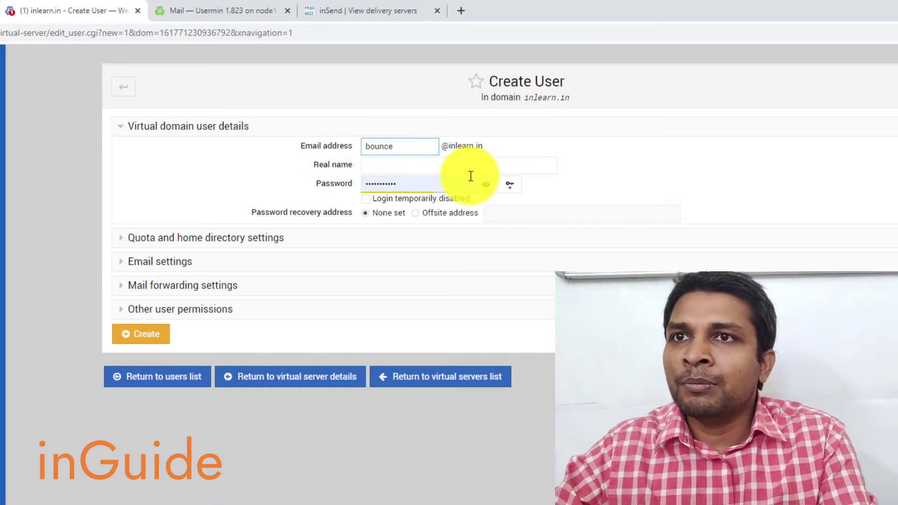
click(484, 183)
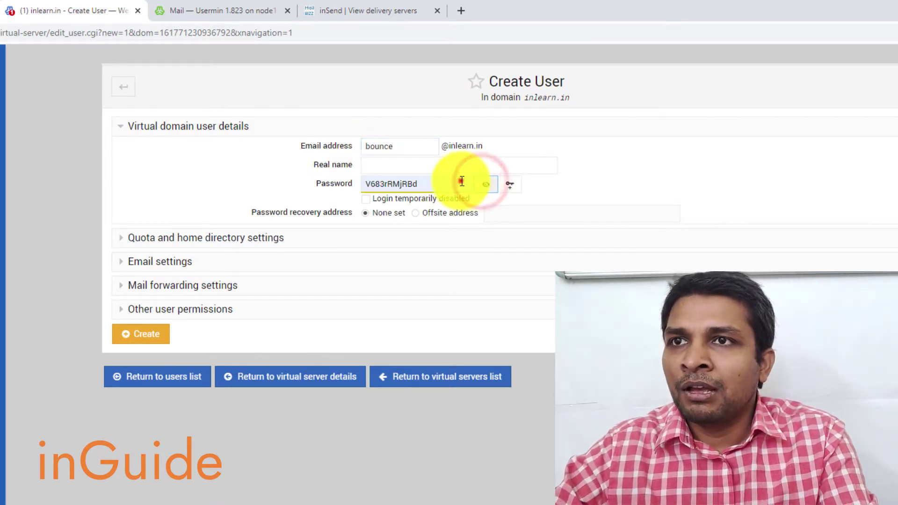
double_click(461, 181)
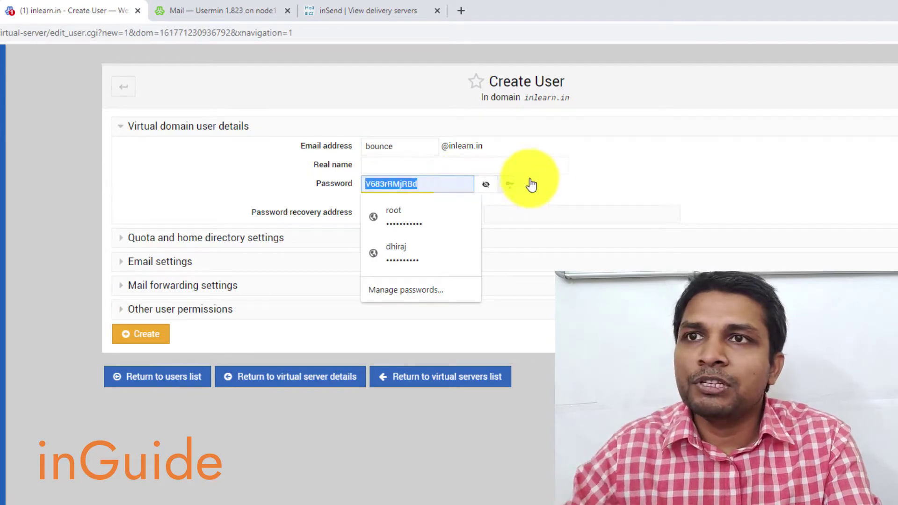
click(143, 337)
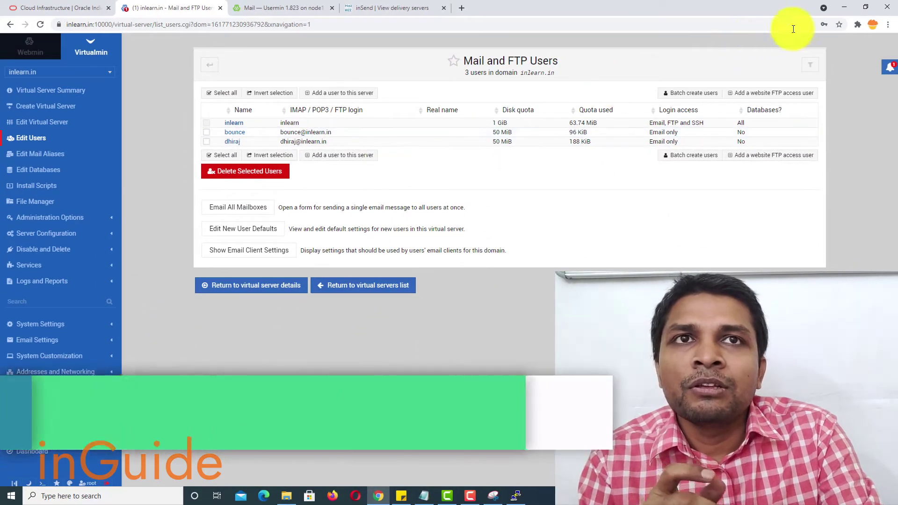
Step: Open an incognito window and load the Usermin login page at inlearn.in:20000
click(887, 24)
click(831, 63)
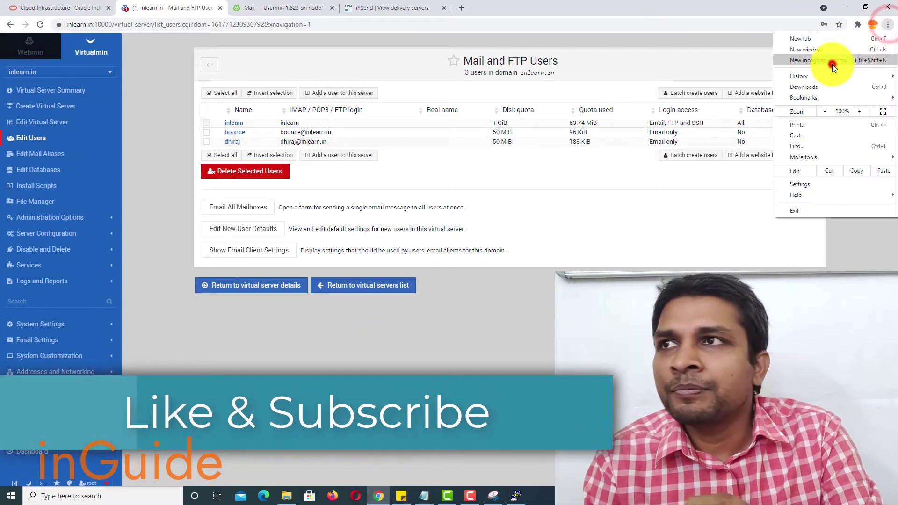
drag(461, 6, 504, 112)
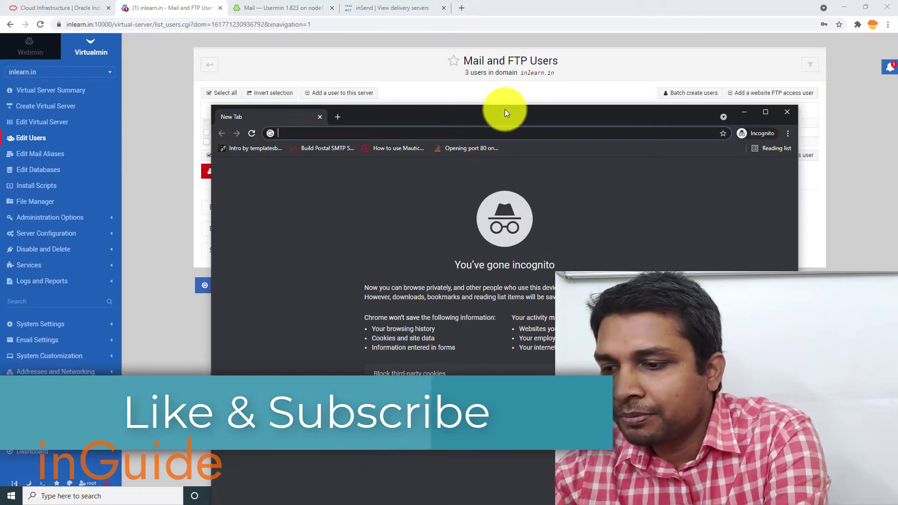
text(inlearn.in:10000)
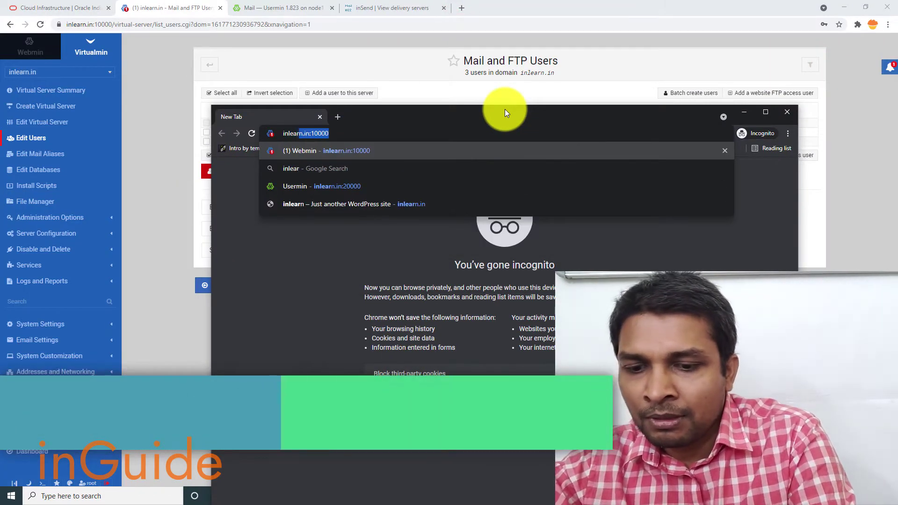
key(Right)
key(BackSpace)
text(2)
key(Return)
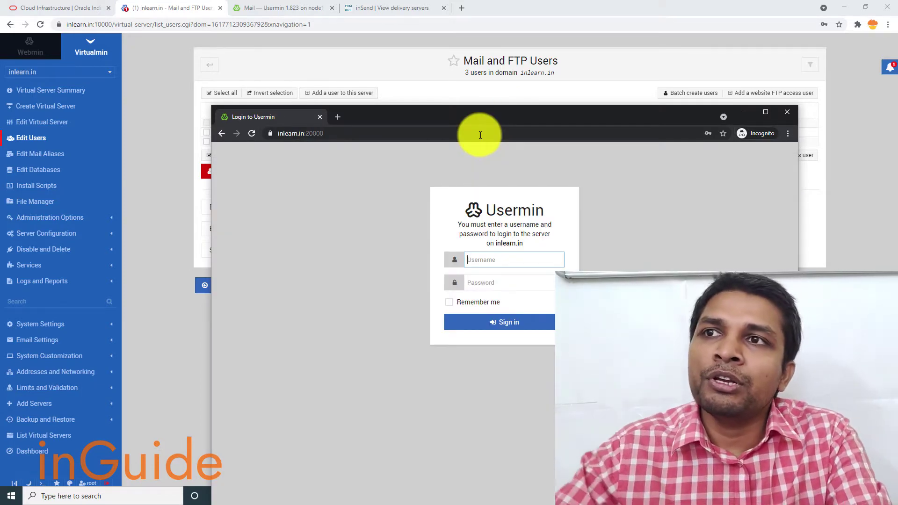
drag(480, 135, 309, 134)
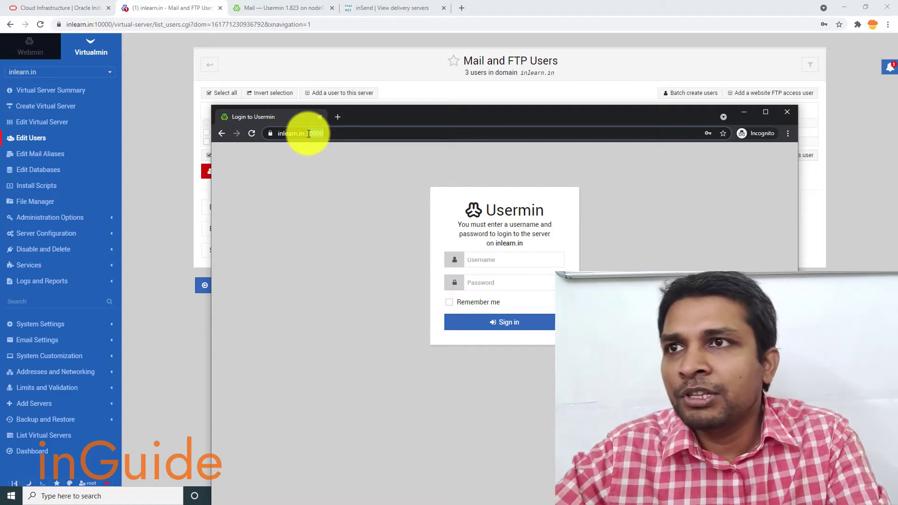
drag(307, 133, 306, 133)
click(362, 135)
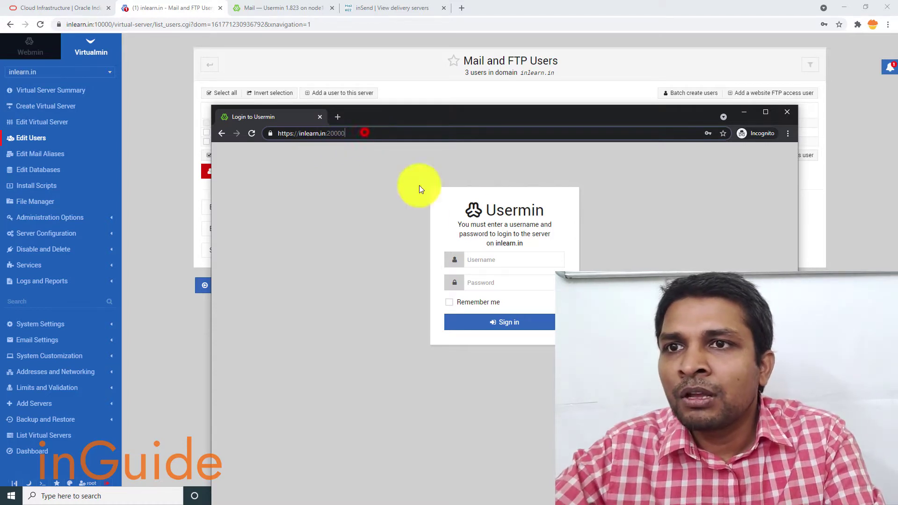
Step: Sign in to Usermin as the bounce mailbox and maximize the private window
click(478, 261)
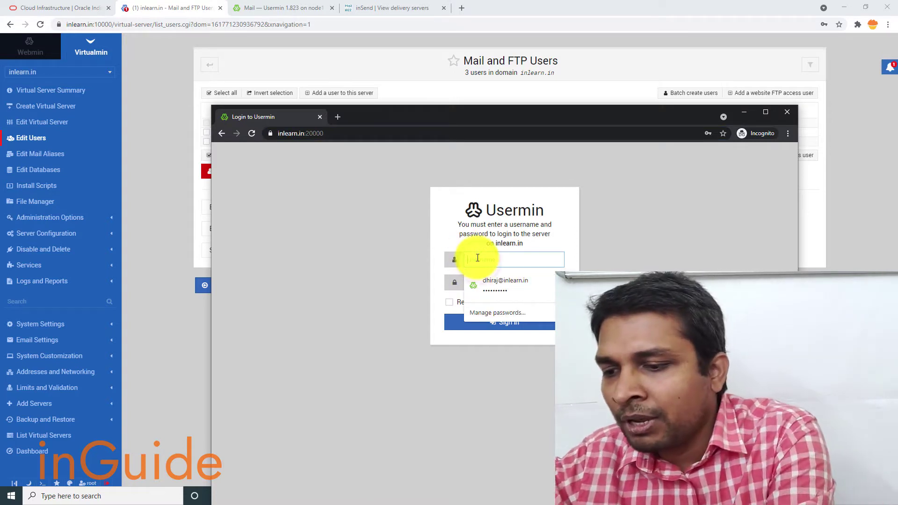
text(bd)
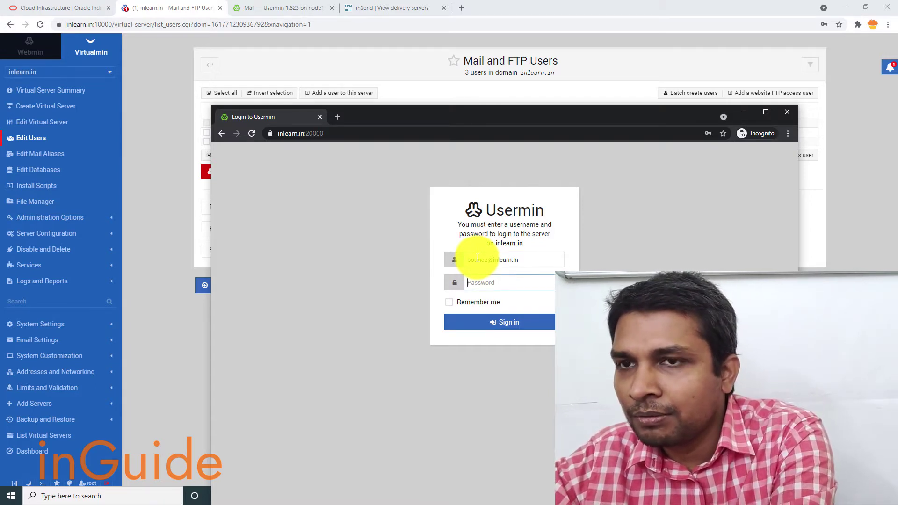
click(508, 328)
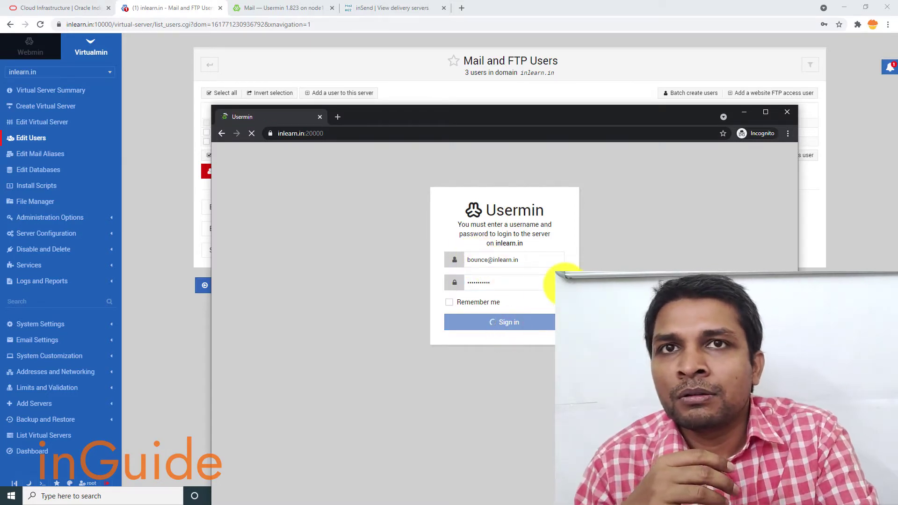
click(762, 112)
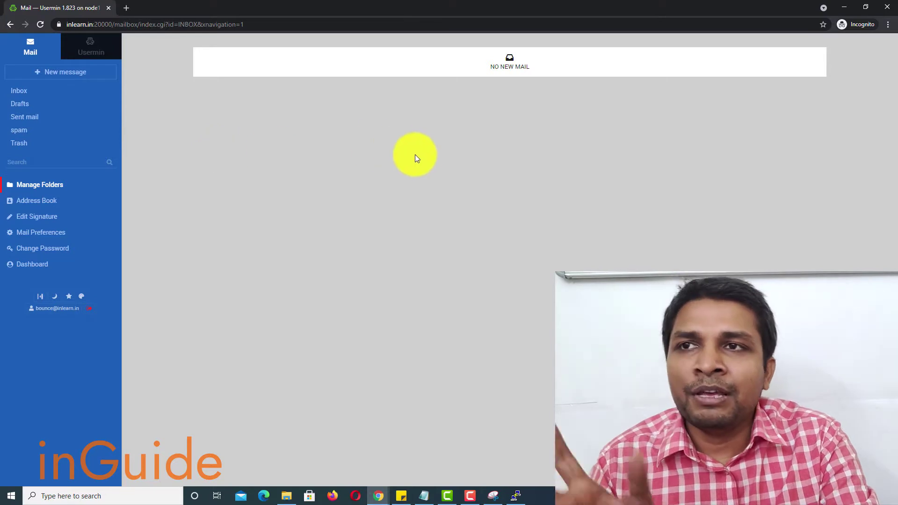
Step: Circle the 'Failed to IPv6 connect to localhost:143' error in the capture with red pen
click(492, 496)
scroll(578, 137, down, 3)
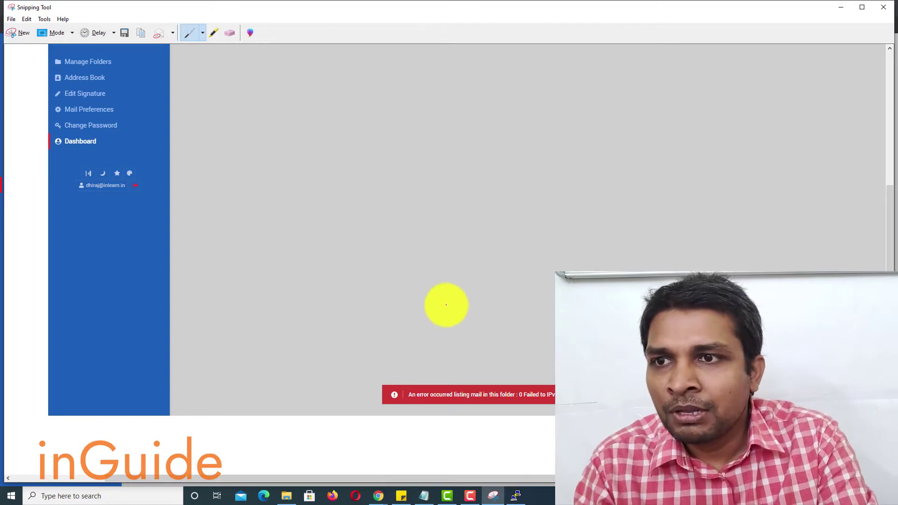
mouse_move(415, 289)
mouse_down()
mouse_move(394, 300)
mouse_move(396, 429)
mouse_move(555, 439)
mouse_move(601, 355)
mouse_move(363, 383)
mouse_move(489, 449)
mouse_move(724, 419)
mouse_up()
mouse_move(776, 367)
mouse_down()
mouse_move(641, 360)
mouse_move(522, 369)
mouse_up()
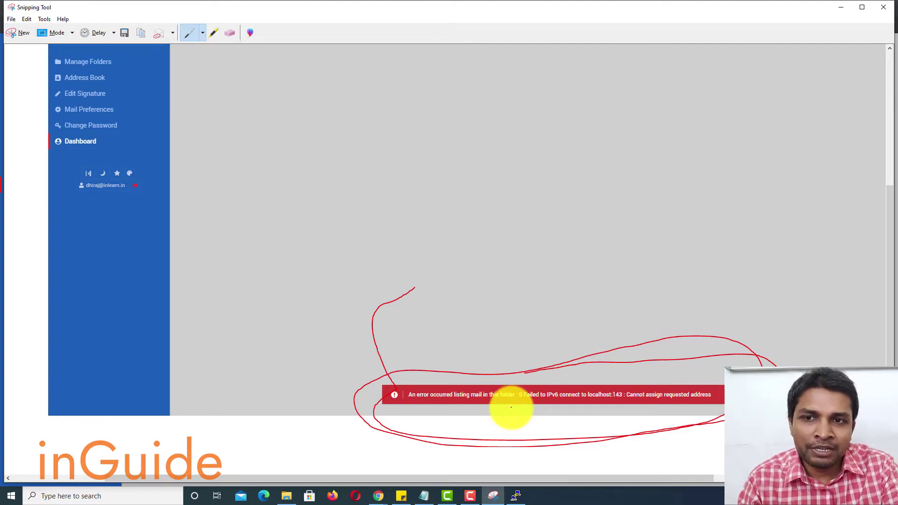
Step: Dismiss PuTTY's fatal network error and make the terminal window taller
click(515, 495)
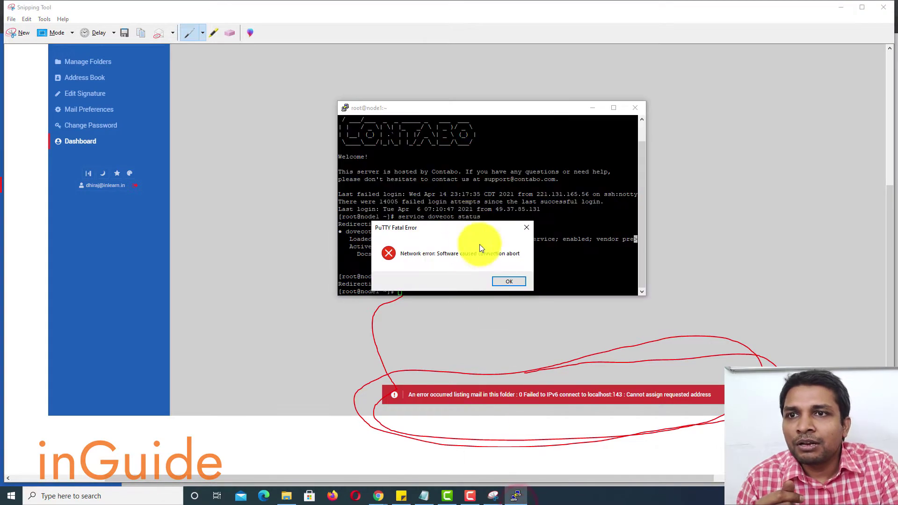
click(503, 281)
drag(636, 295, 661, 365)
right_click(458, 110)
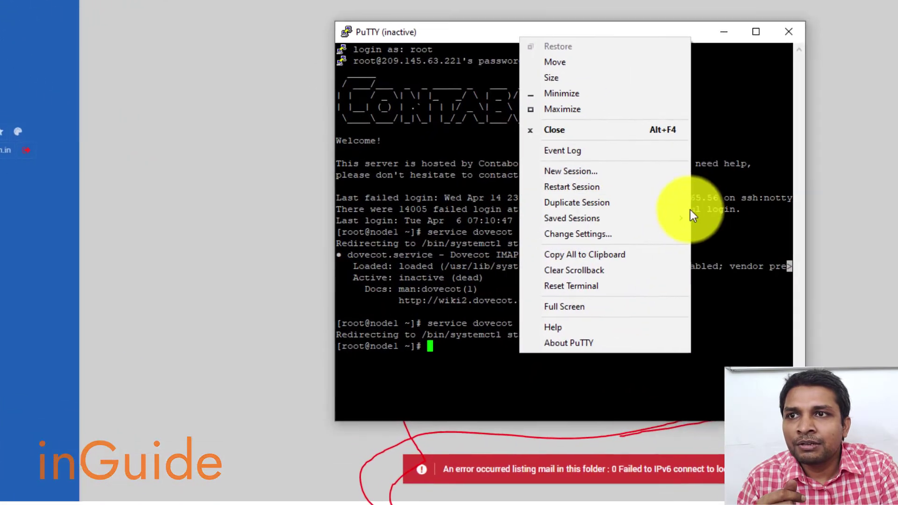
click(604, 222)
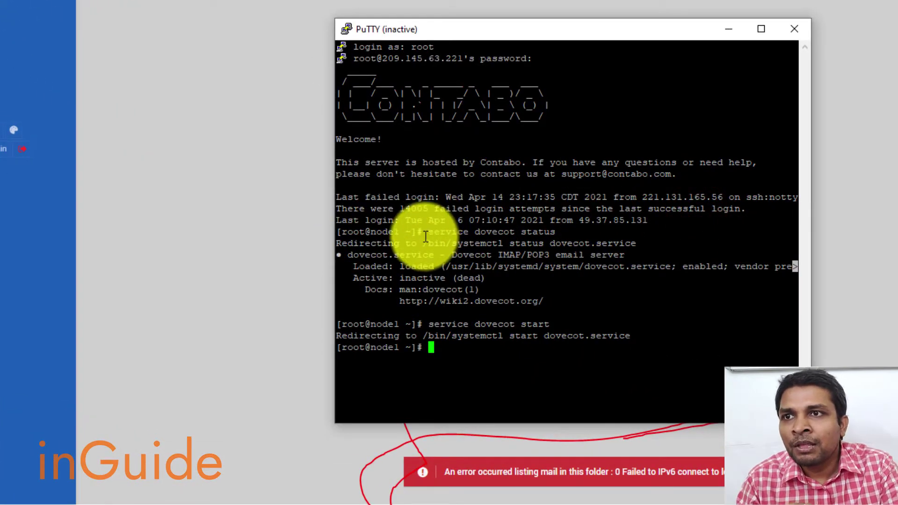
Step: Highlight the dovecot status output showing inactive (dead) and the 'service dovecot start' command
drag(426, 232, 552, 237)
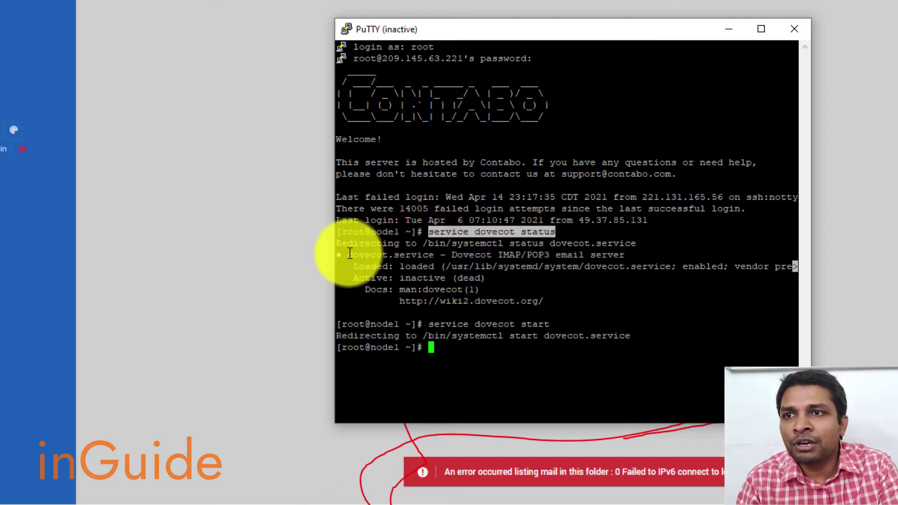
drag(339, 255, 518, 294)
click(563, 293)
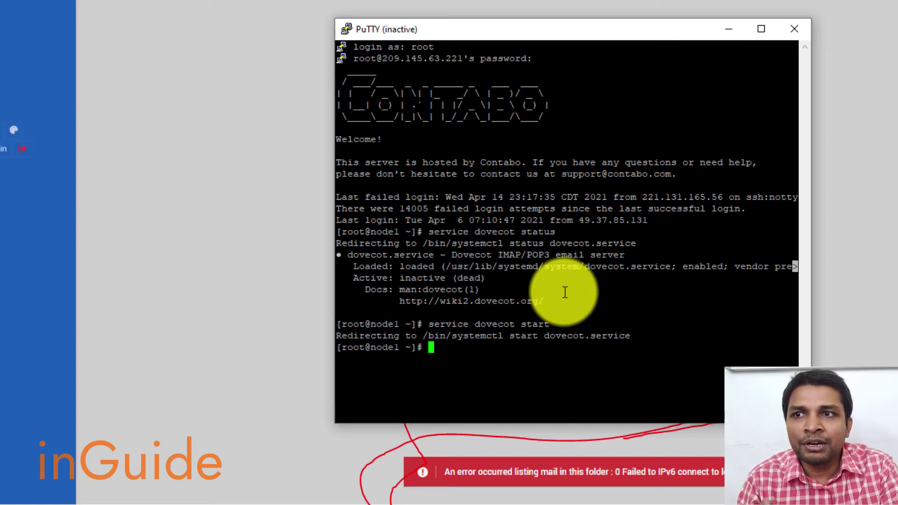
drag(425, 323, 557, 324)
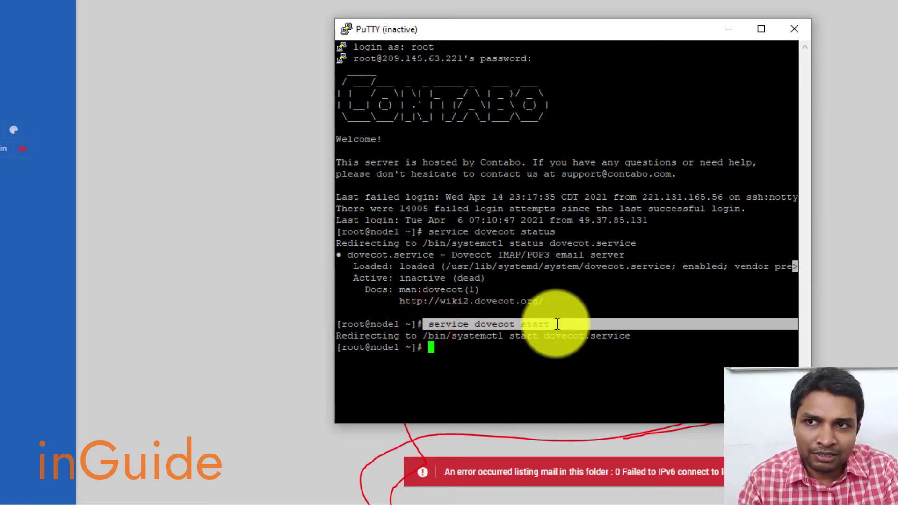
Step: Minimize the terminal and browse the webmail Inbox and Drafts folders
click(728, 30)
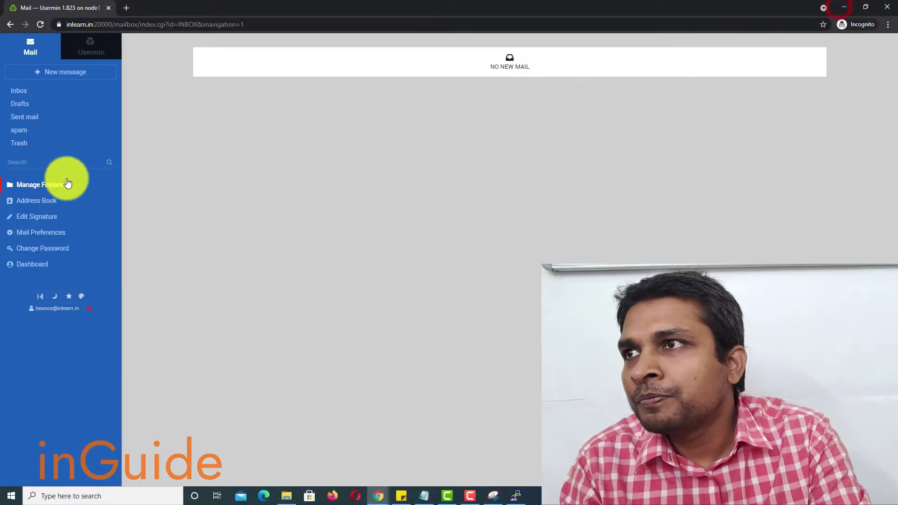
click(16, 90)
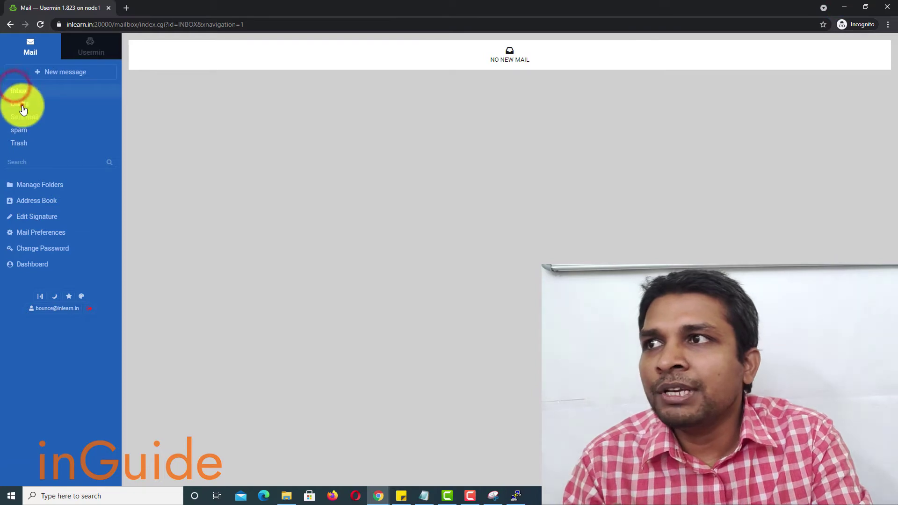
click(21, 104)
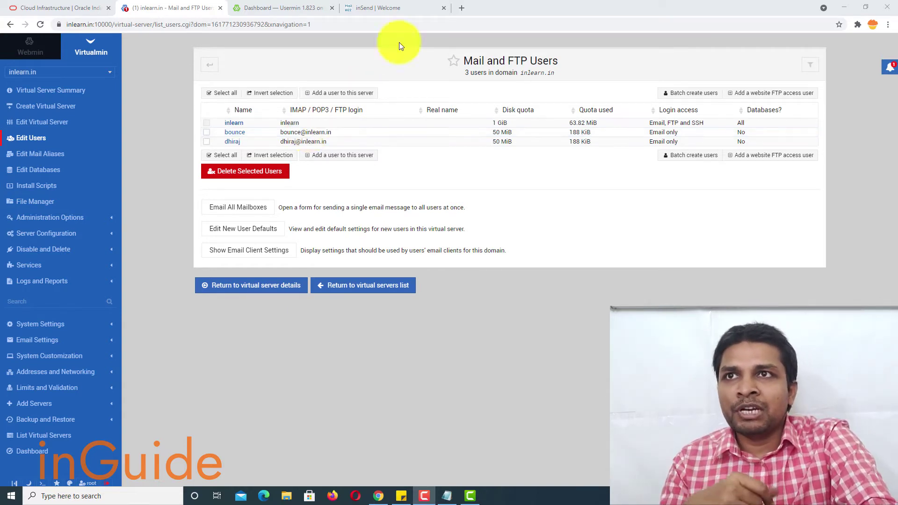
Step: Open the GMass SMTP testing page in a new tab
click(462, 10)
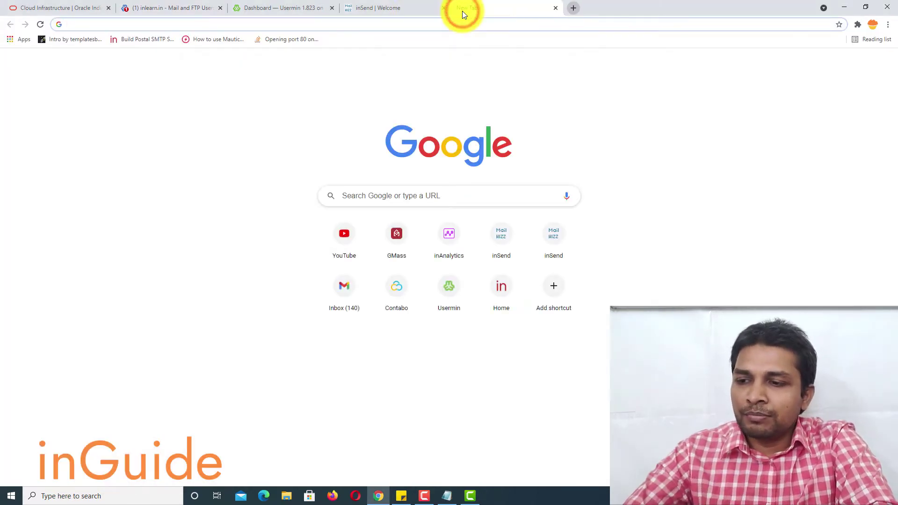
text(gmas)
key(Return)
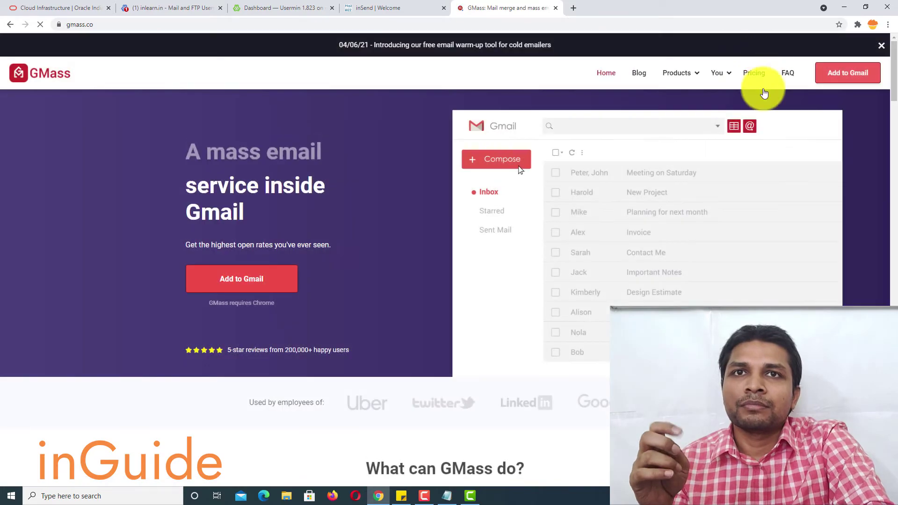
mouse_move(687, 79)
click(717, 201)
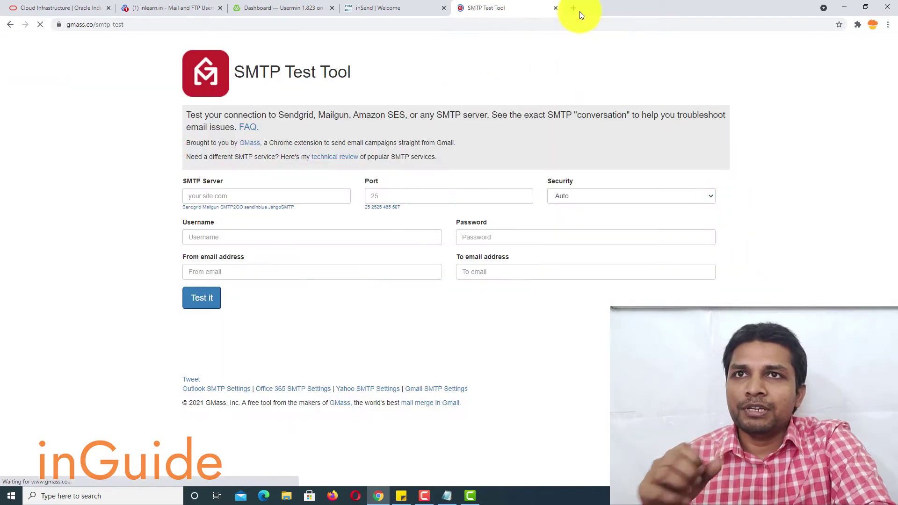
Step: Copy a test address from mail-tester and paste it as the SMTP test recipient
click(574, 9)
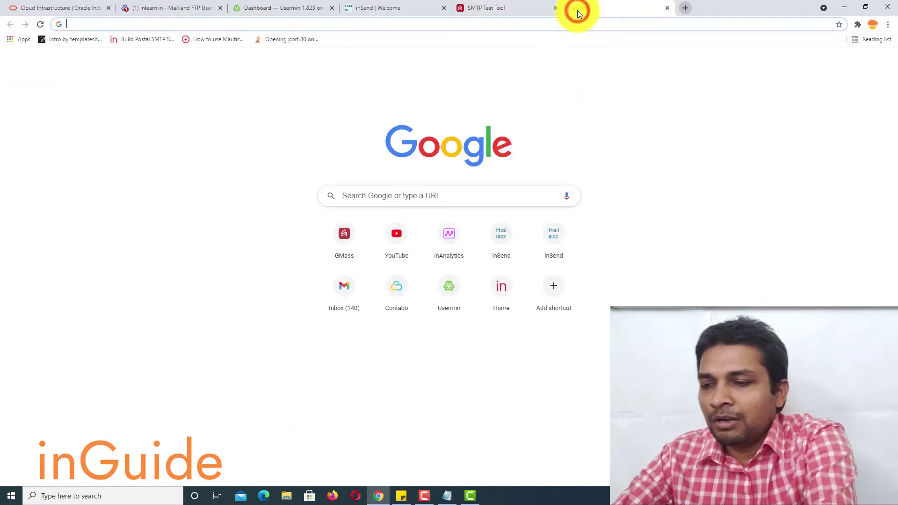
text(mail)
key(Return)
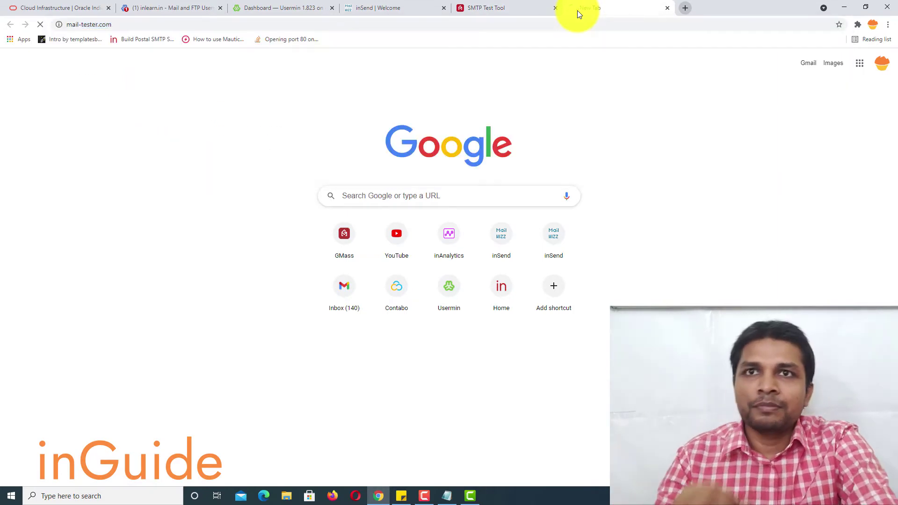
click(548, 132)
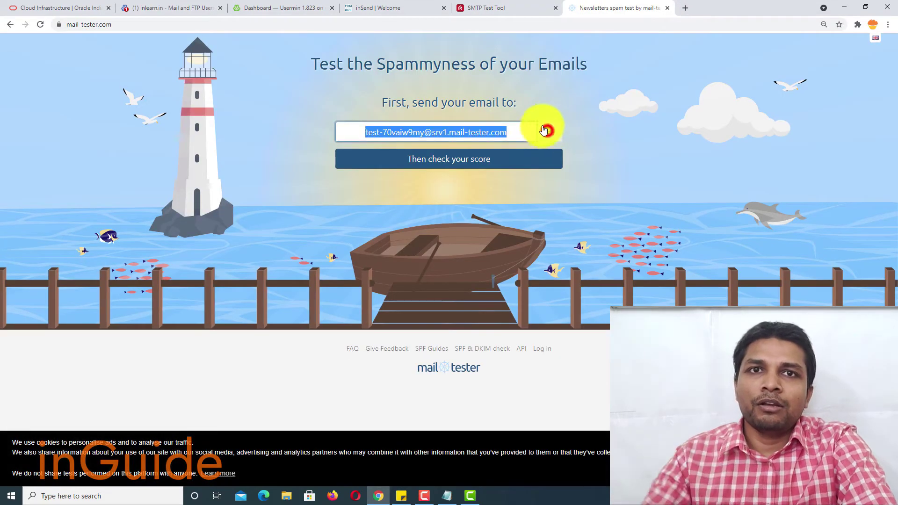
click(479, 5)
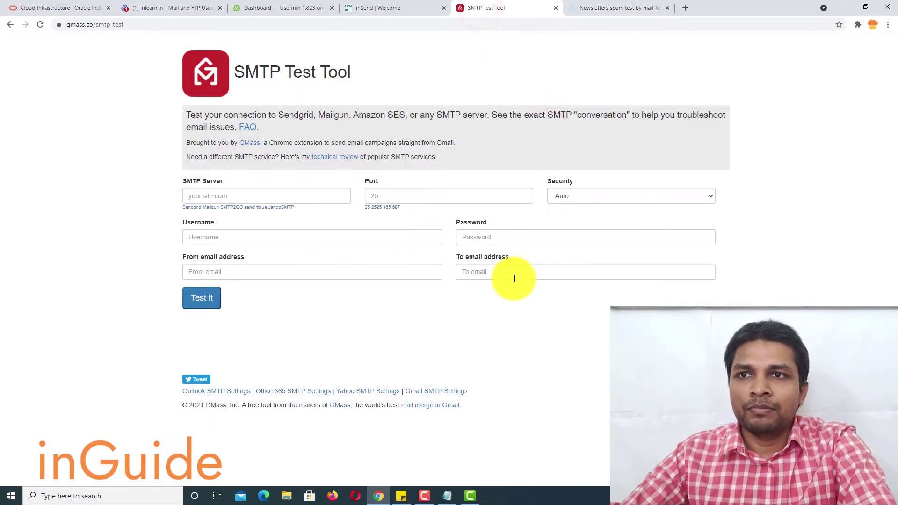
key(ctrl+v)
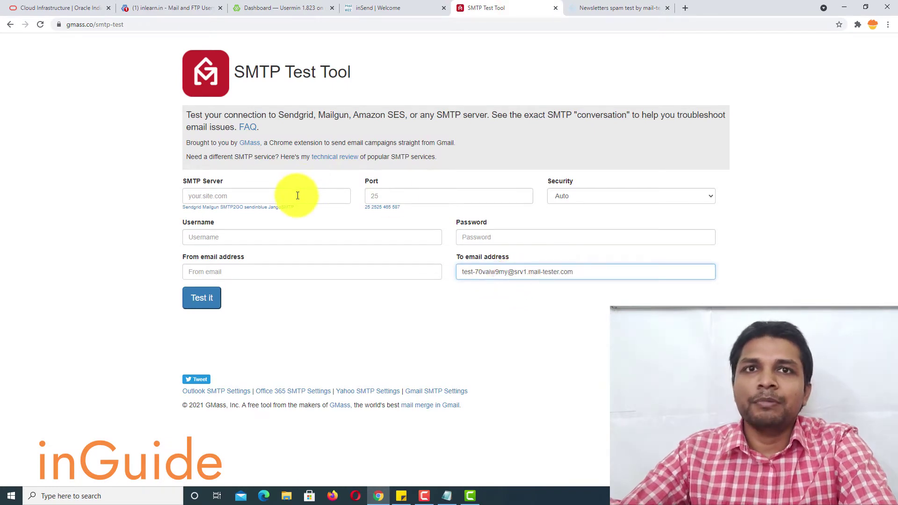
Step: Set server mail.inlearn.in, port 587 and security None
click(297, 196)
text(mail.inlearn.in)
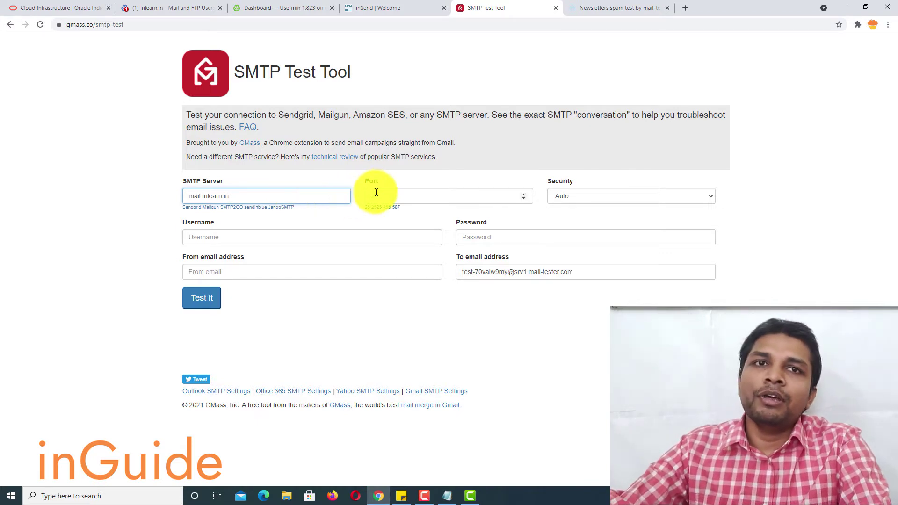
click(376, 192)
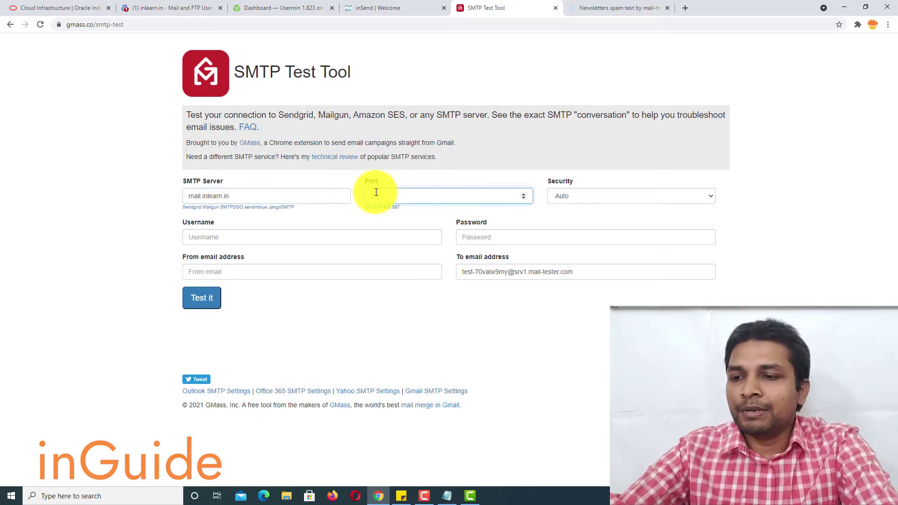
text(587)
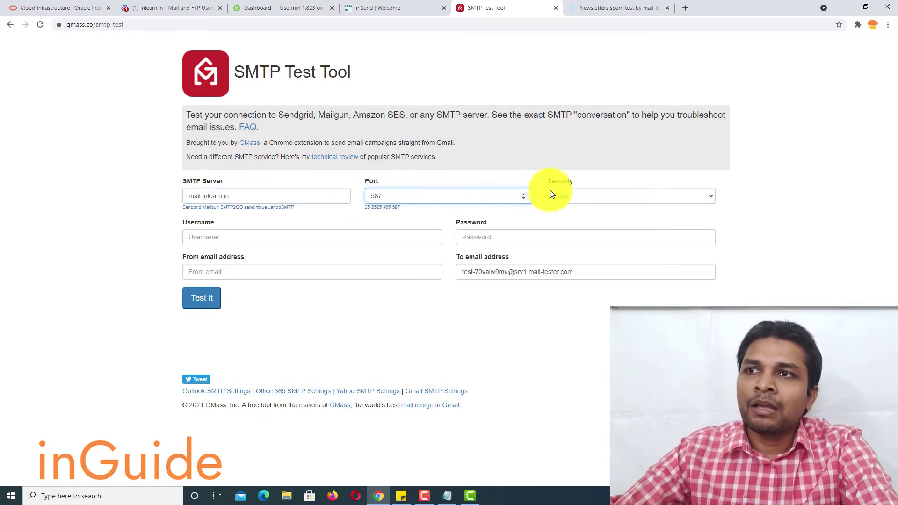
click(316, 243)
click(591, 195)
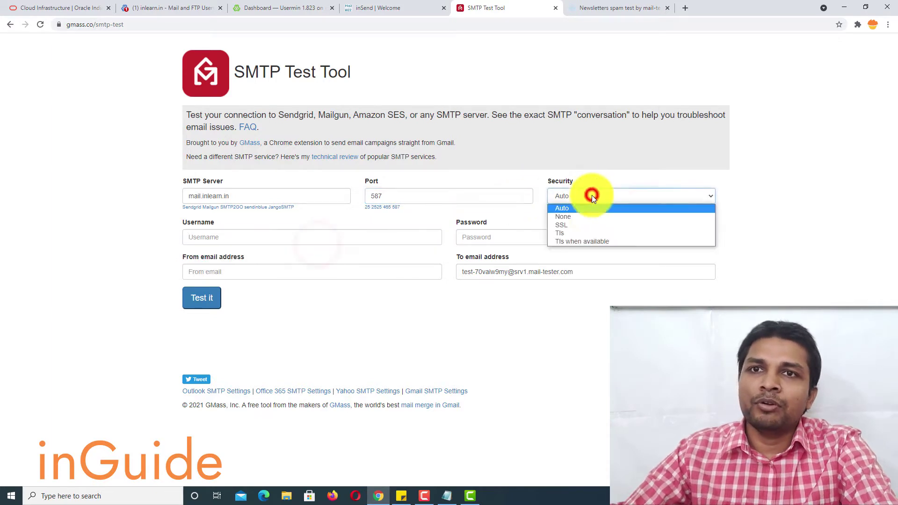
click(599, 216)
Step: Fill in the login username, sender address and mailbox password copied from notes
click(316, 239)
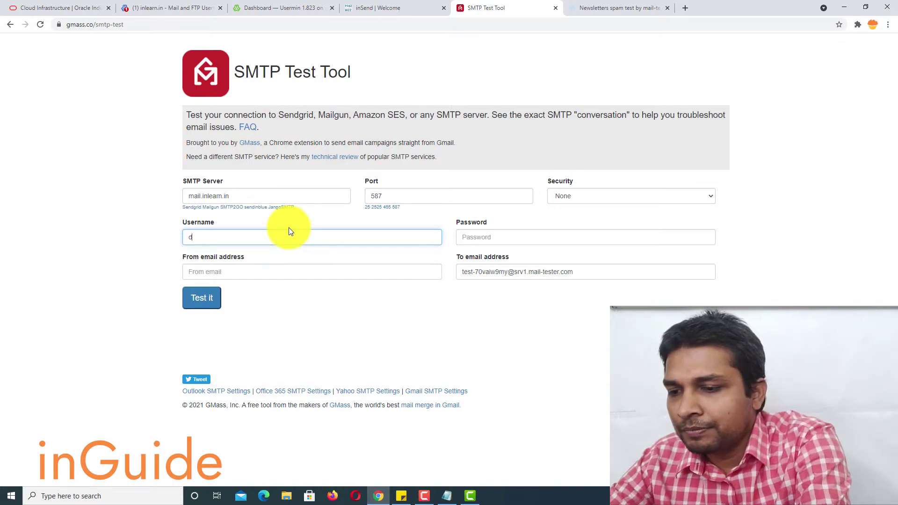
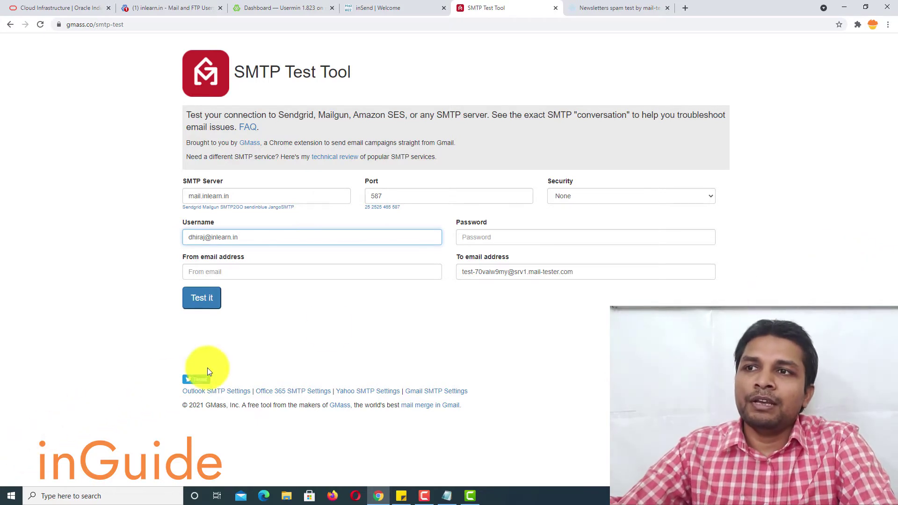
click(303, 271)
key(ctrl+v)
click(481, 239)
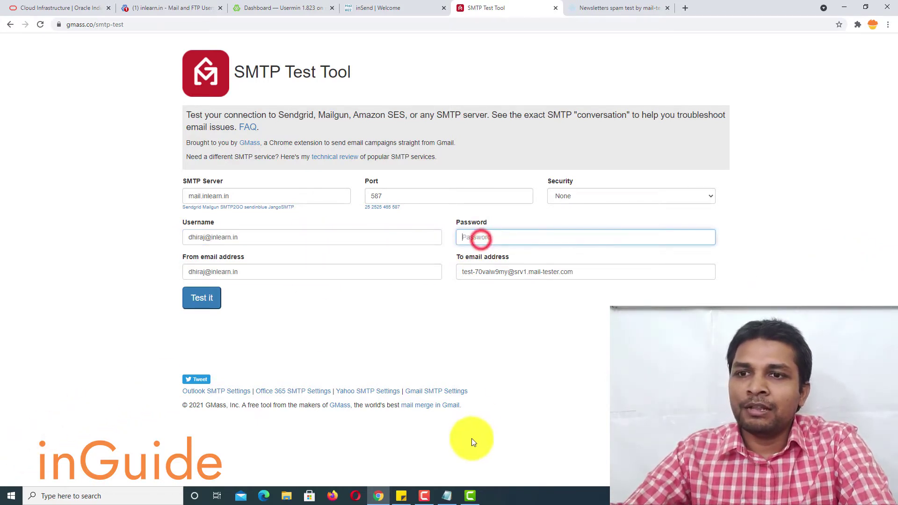
click(447, 494)
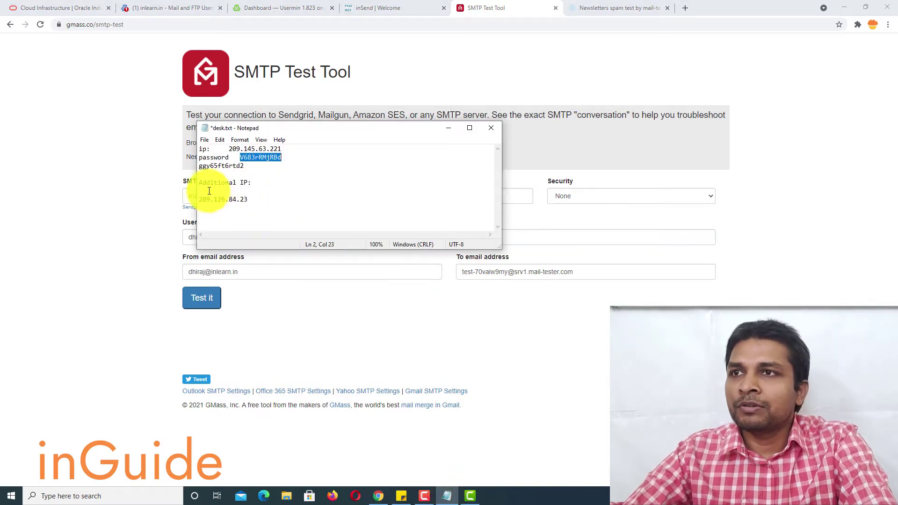
click(225, 167)
drag(200, 167, 244, 167)
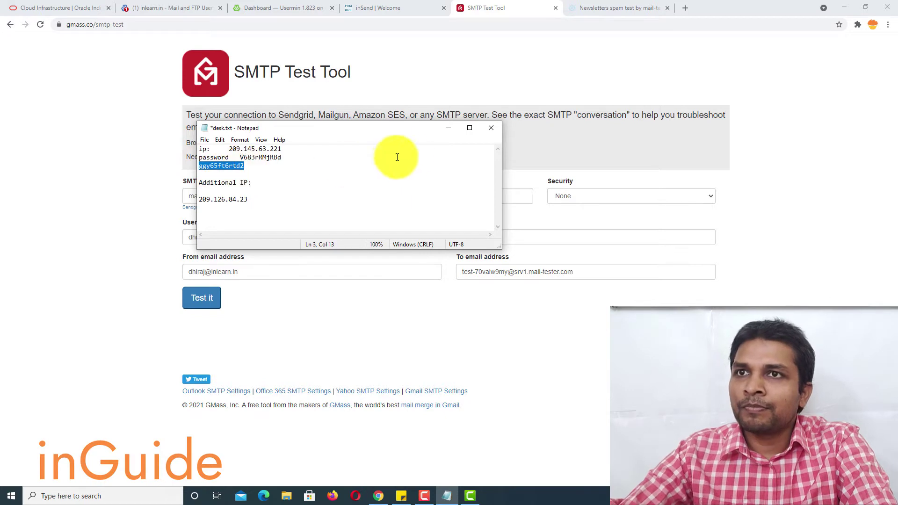
click(445, 130)
click(499, 236)
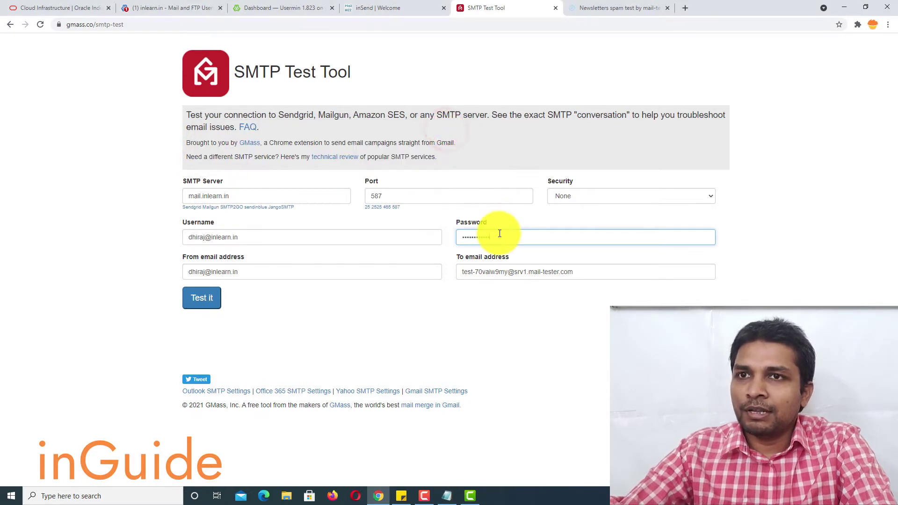
Step: Run the SMTP test and select the conversation ending '250 2.0.0 Ok: queued'
click(209, 298)
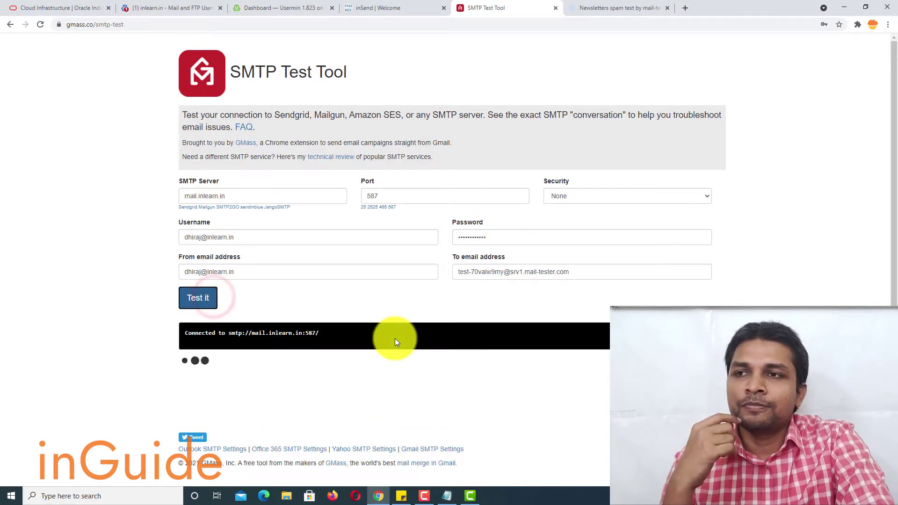
scroll(395, 338, down, 7)
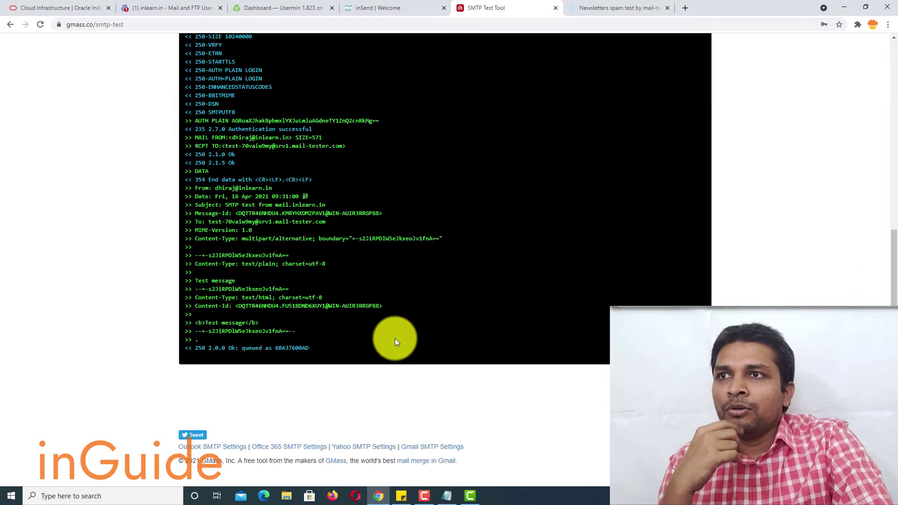
scroll(186, 220, up, 2)
drag(209, 222, 304, 424)
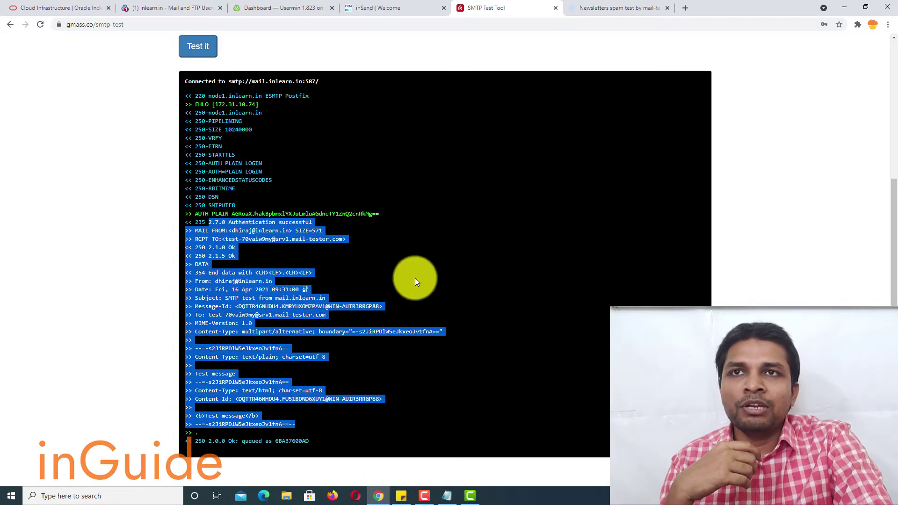
Step: Check the mail-tester score of the test email, showing 10/10
click(609, 8)
click(545, 133)
click(497, 157)
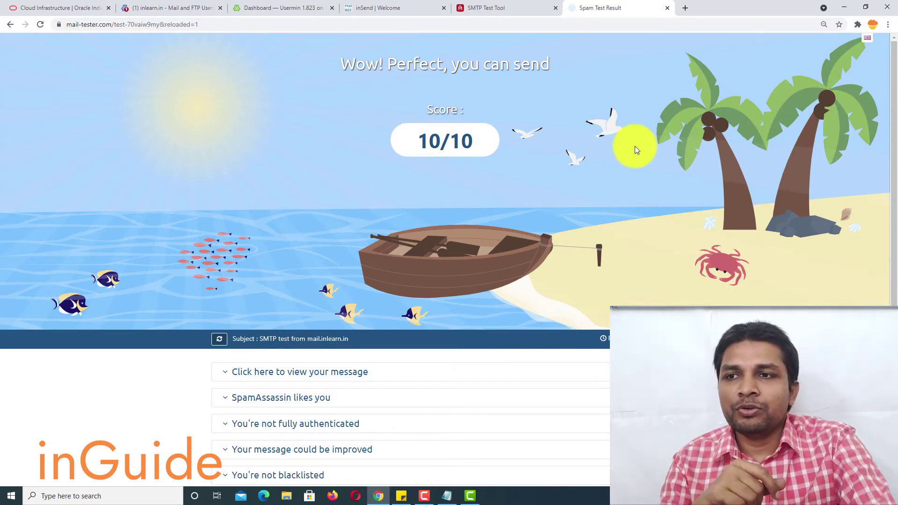
scroll(633, 163, down, 3)
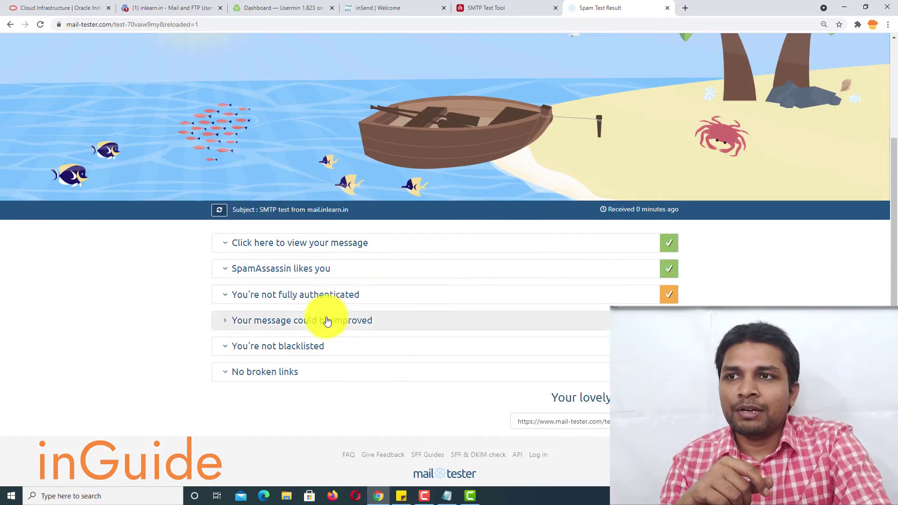
Step: Expand the authentication, missing DMARC record and reverse DNS mismatch details
click(336, 295)
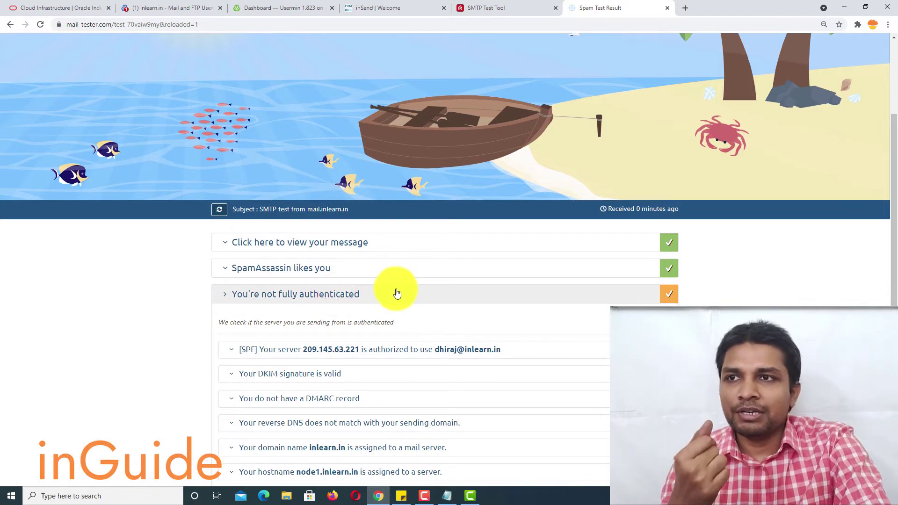
scroll(395, 293, down, 4)
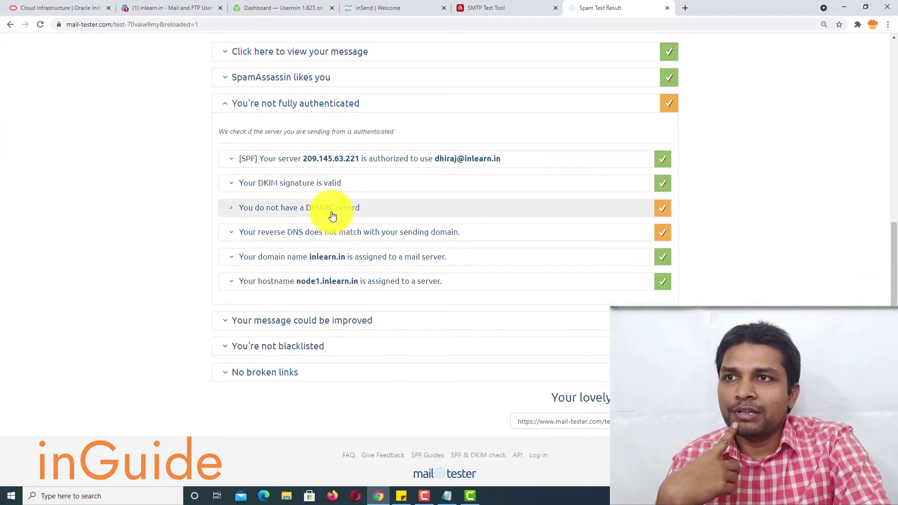
click(331, 211)
scroll(332, 216, down, 3)
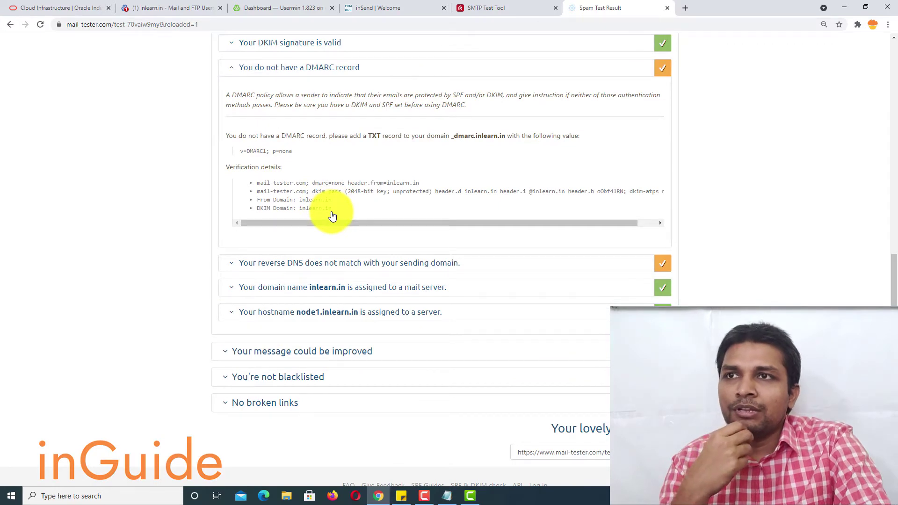
click(346, 262)
scroll(345, 260, up, 2)
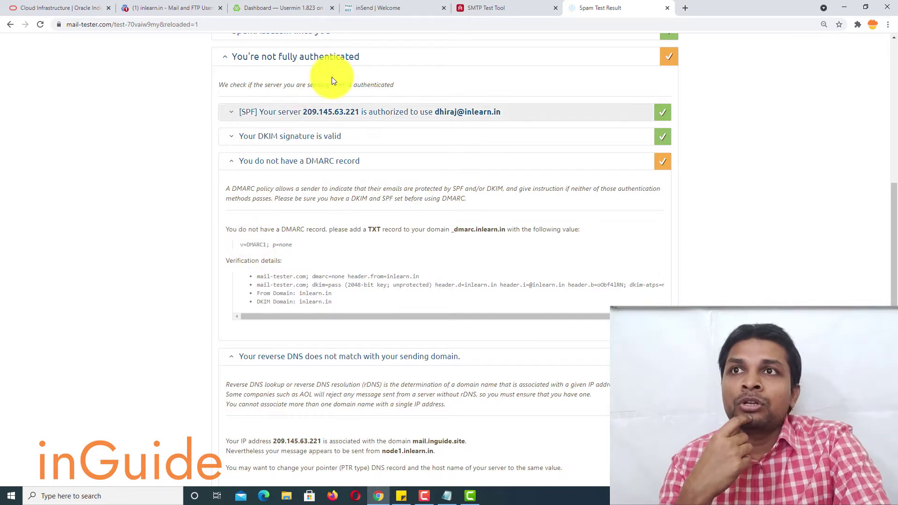
Step: Open inlearn.in's DNS Records and start a new TXT - Text record
click(175, 11)
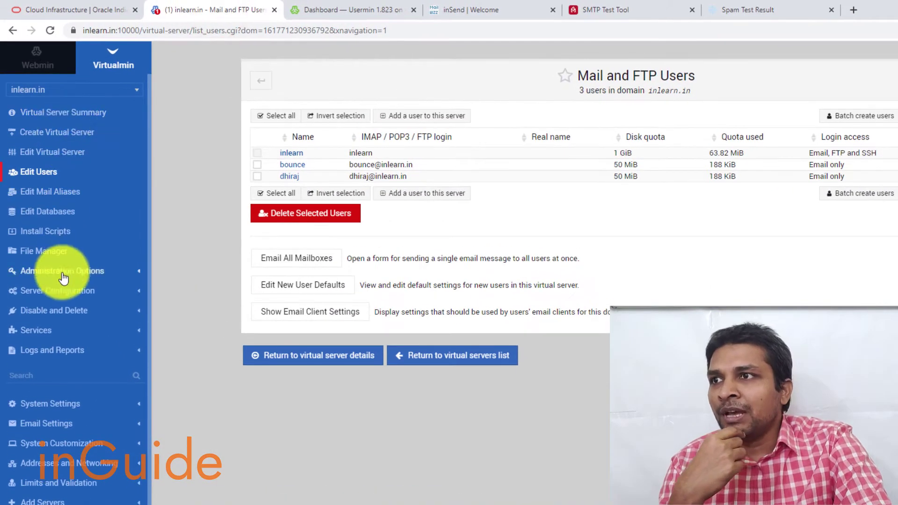
click(63, 277)
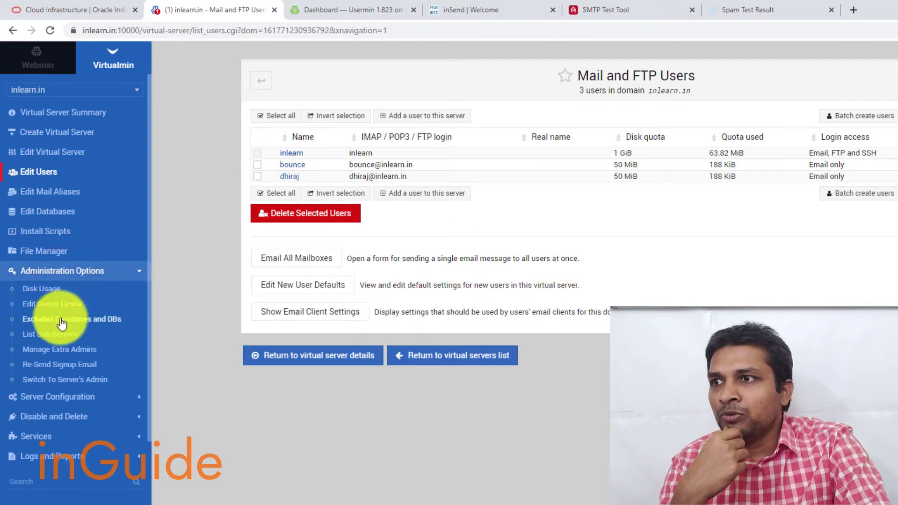
click(60, 397)
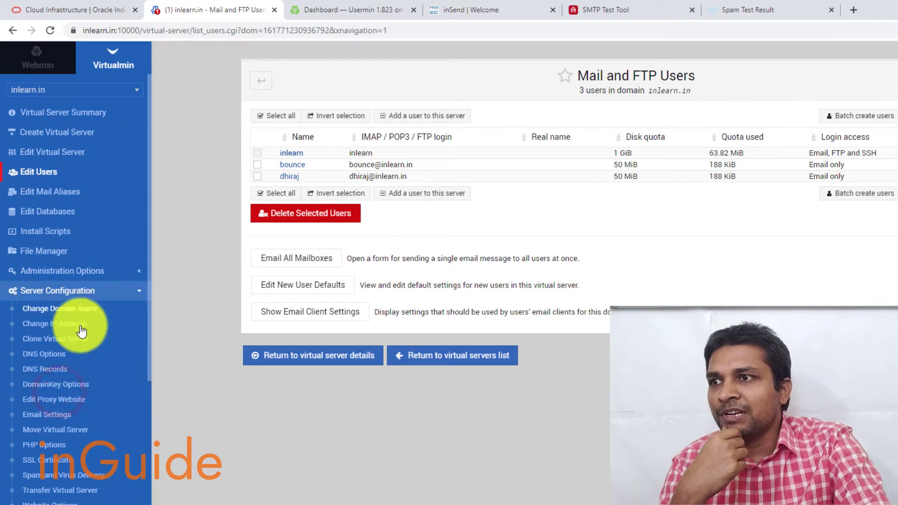
scroll(80, 335, down, 3)
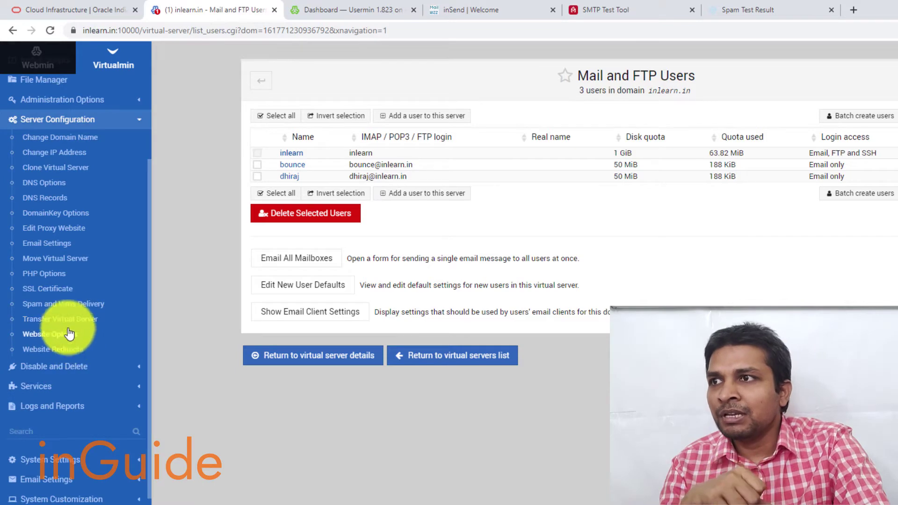
click(56, 202)
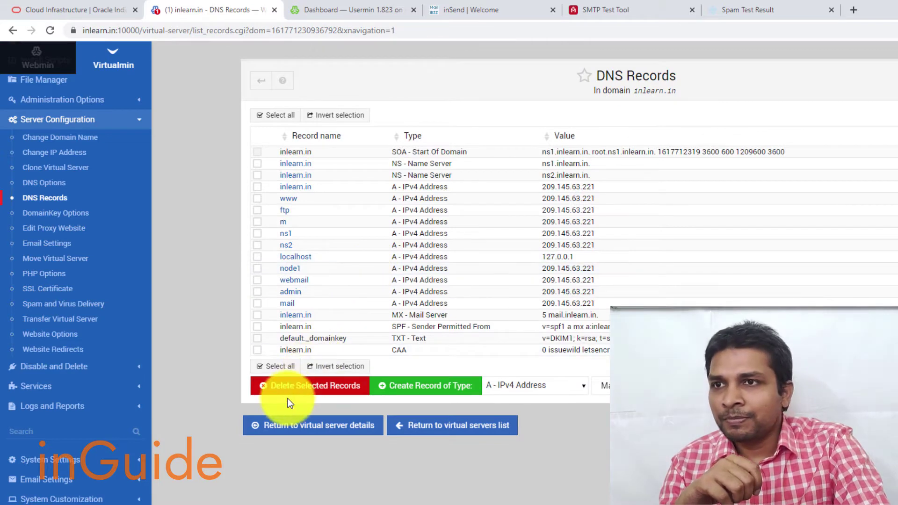
click(503, 386)
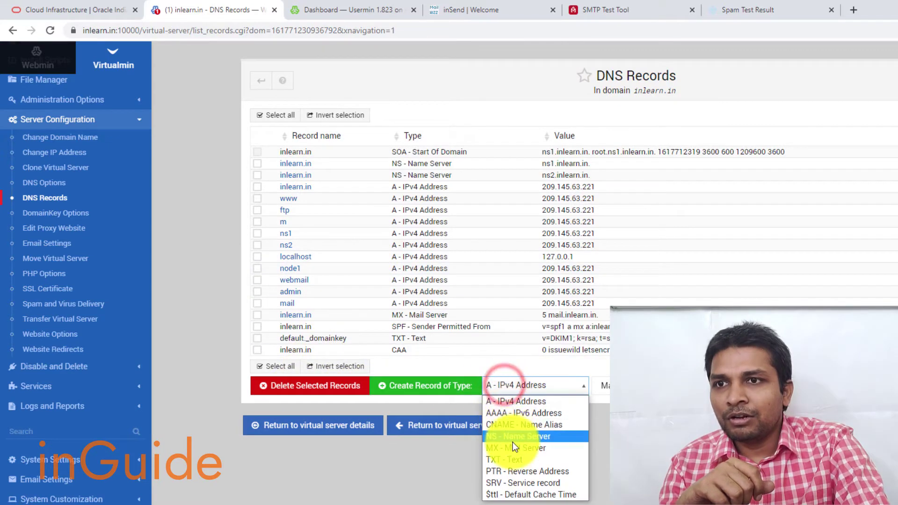
click(512, 459)
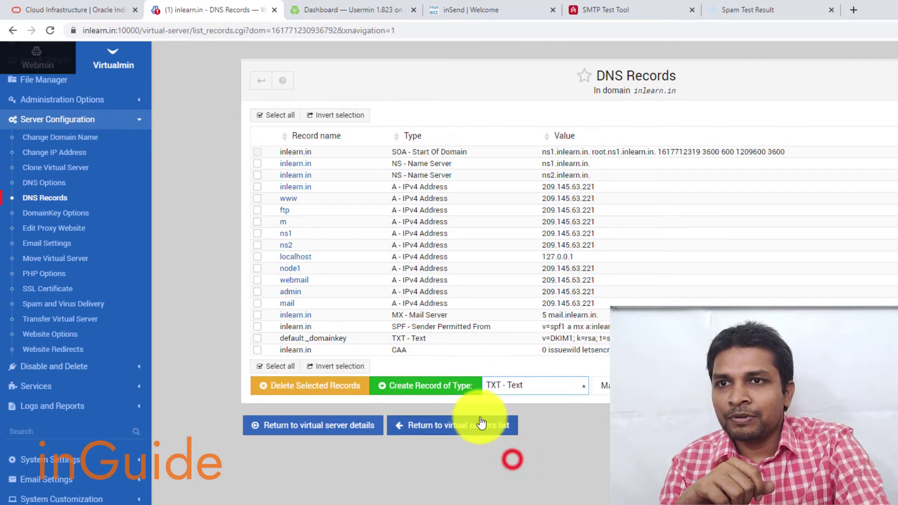
click(456, 386)
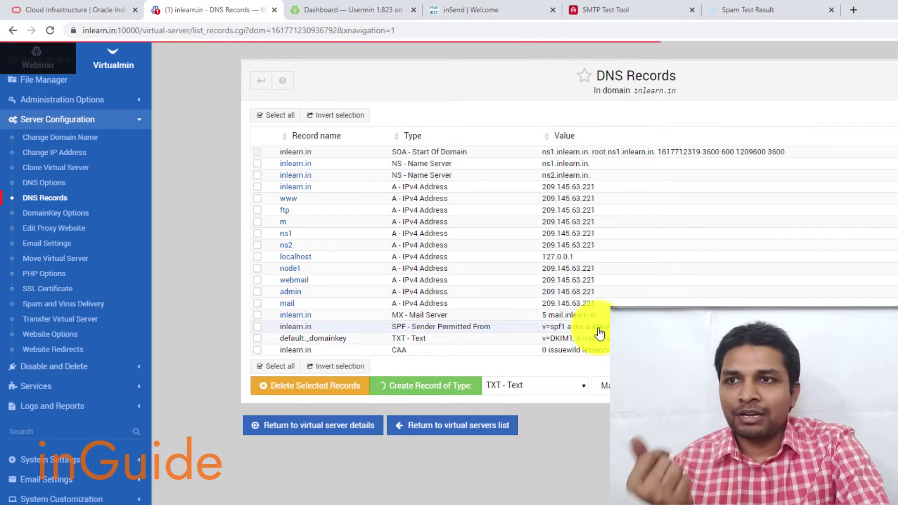
Step: Give the TXT record the custom name _dmarc
click(536, 209)
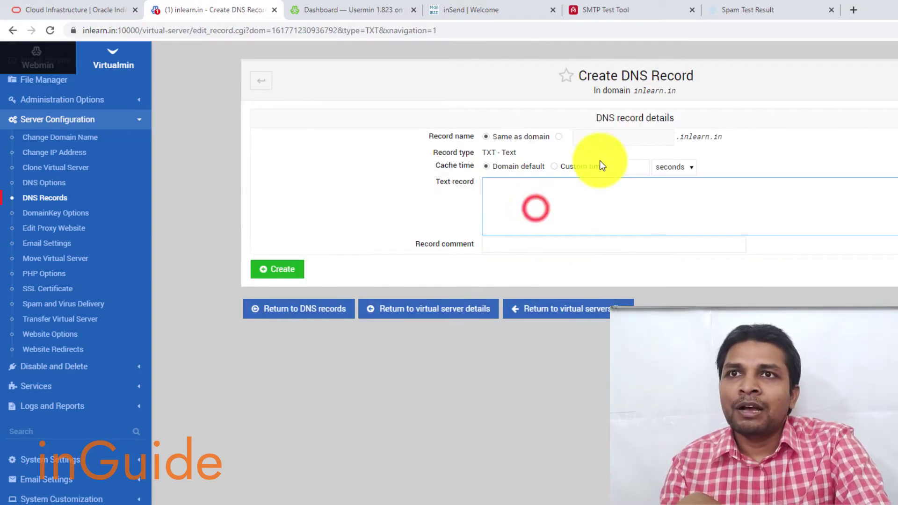
click(558, 137)
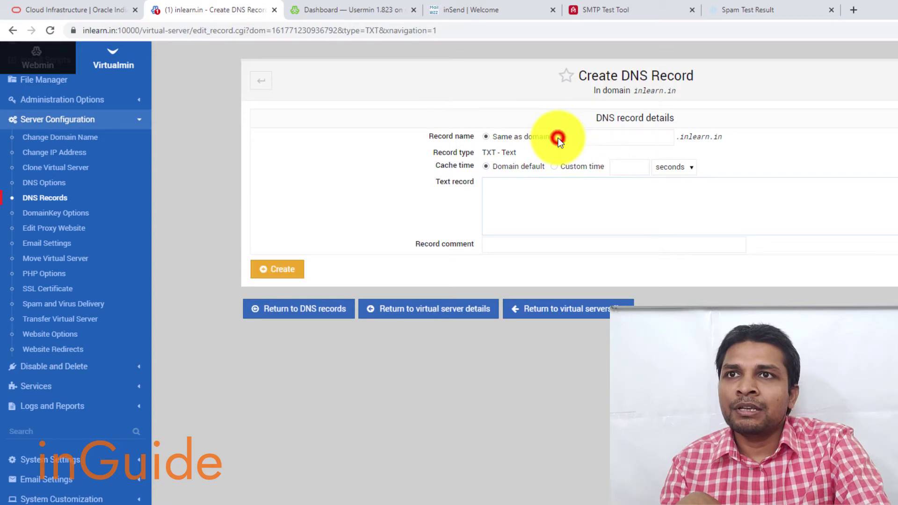
click(588, 140)
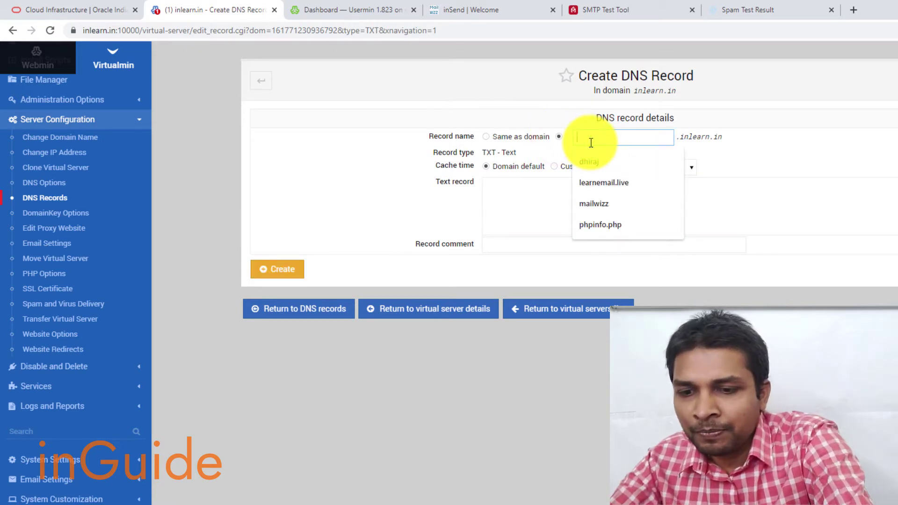
text(_d)
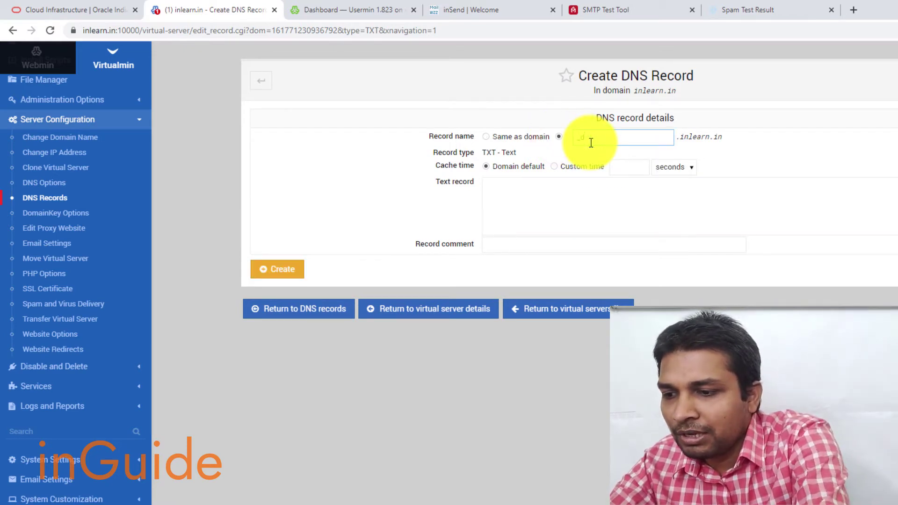
text(marc)
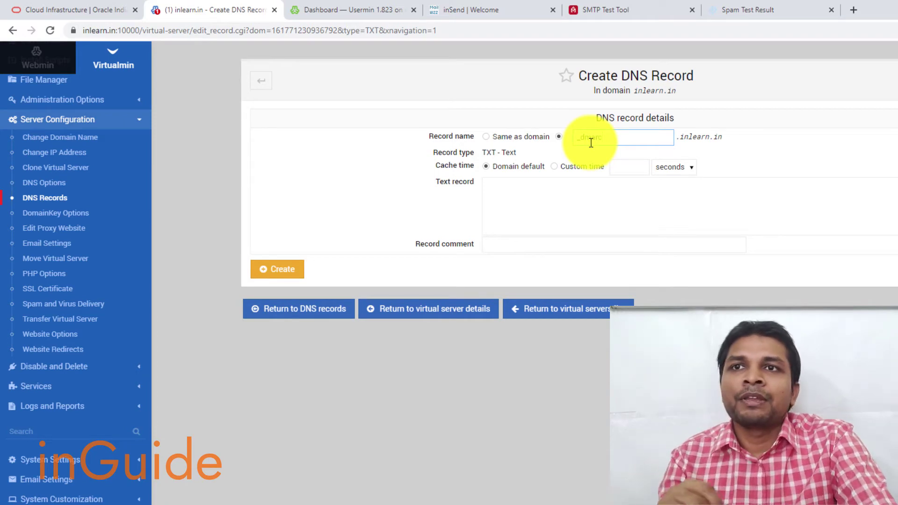
click(592, 213)
Step: Copy 'v=DMARC1; p=none' from mail-tester into the record text and create it
click(743, 10)
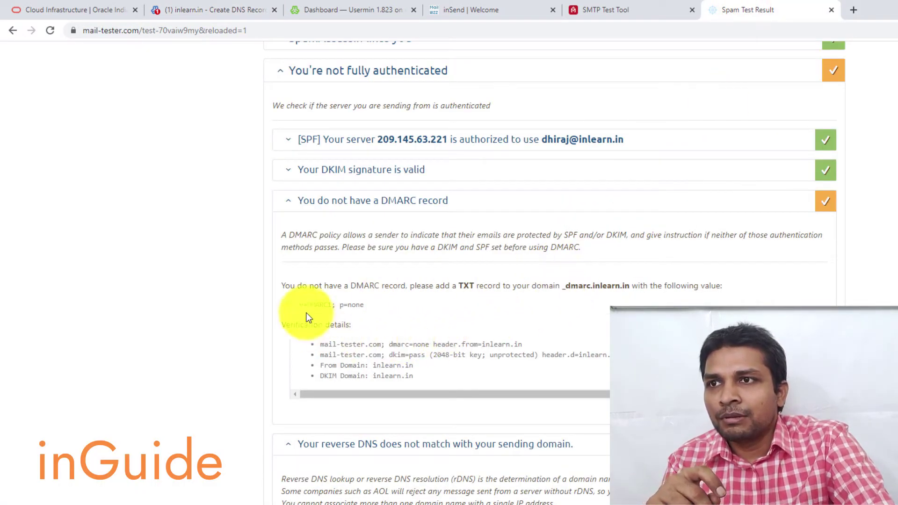
drag(298, 305, 376, 302)
right_click(354, 304)
click(369, 311)
click(229, 10)
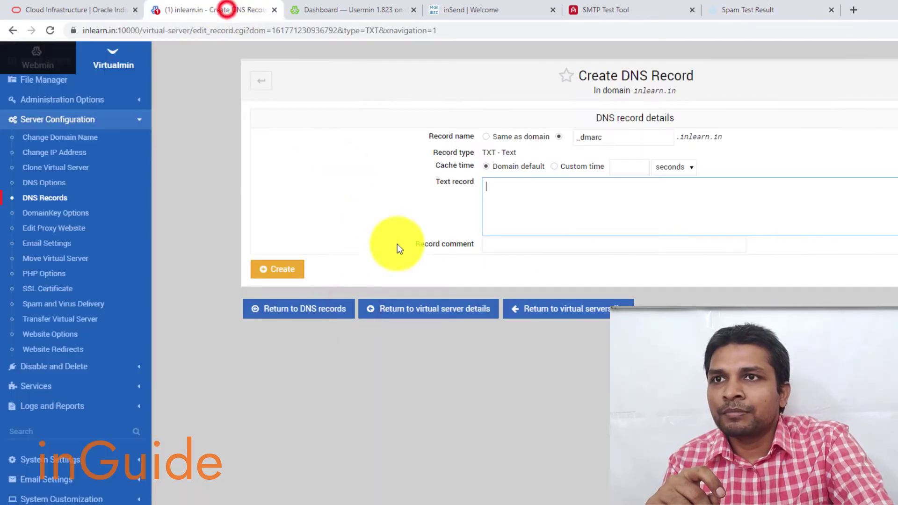
right_click(521, 209)
click(557, 302)
click(280, 271)
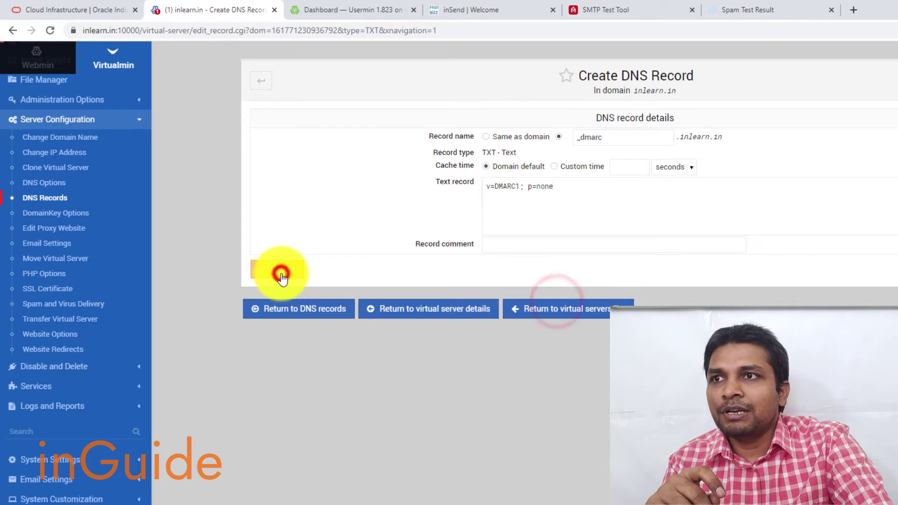
click(774, 6)
click(203, 10)
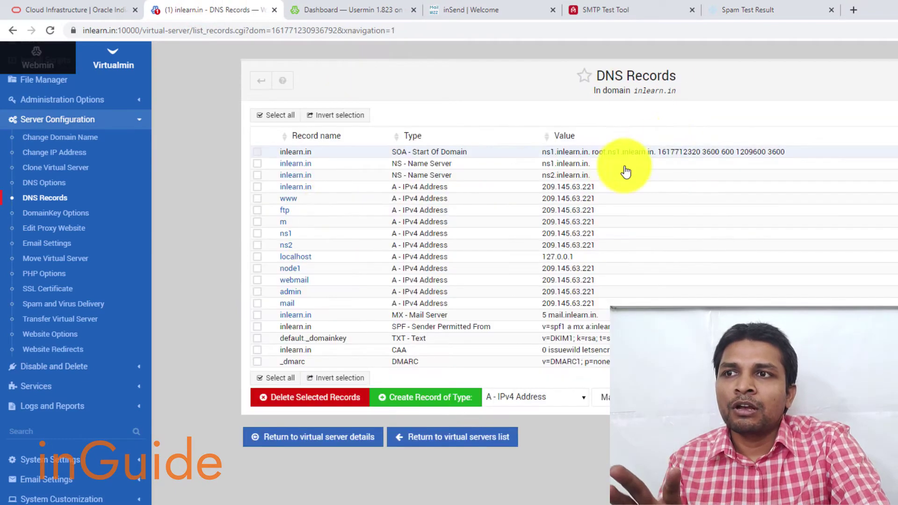
Step: Review the reverse DNS warning, rDNS mail.inguide.site versus HELO node1.inlearn.in, then open a new tab
click(759, 12)
scroll(517, 244, down, 5)
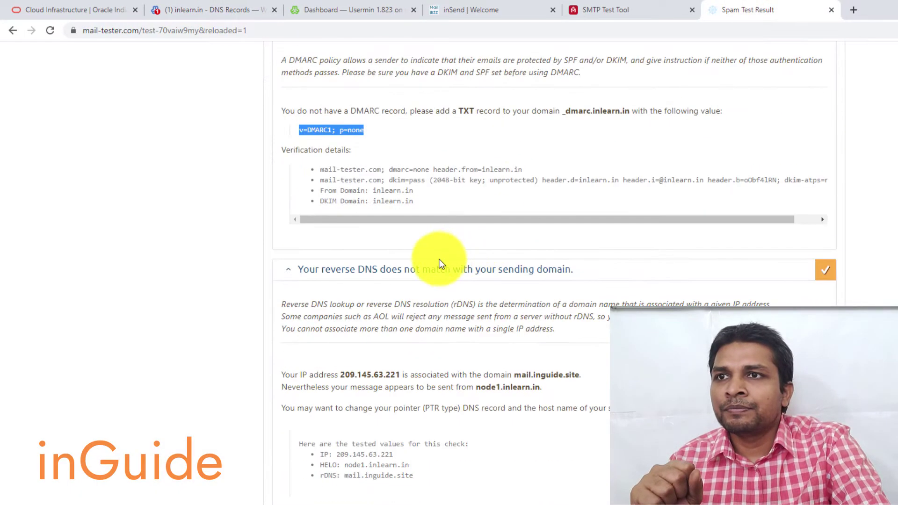
scroll(419, 246, down, 1)
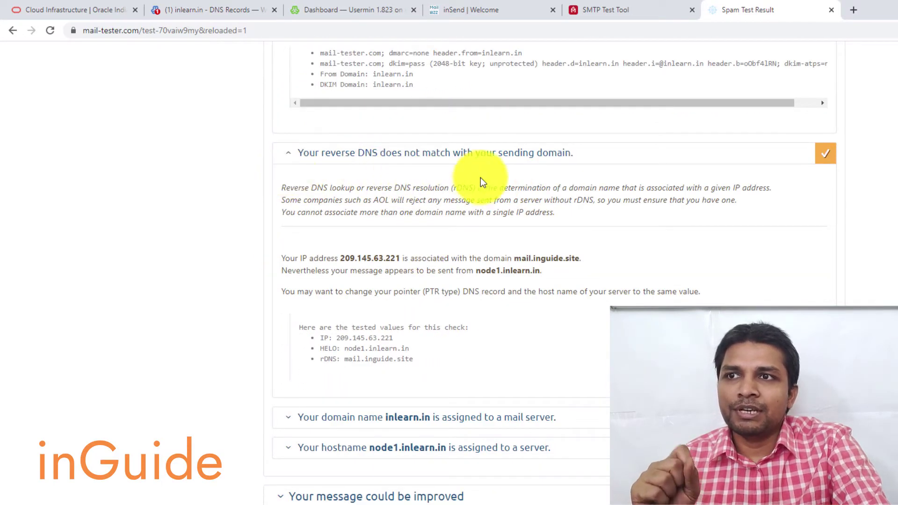
scroll(421, 276, down, 2)
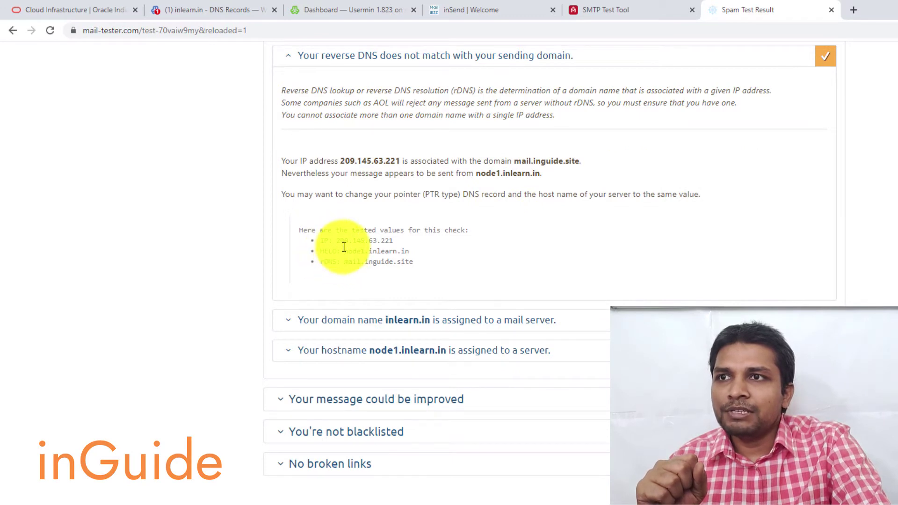
drag(345, 247, 407, 246)
click(350, 262)
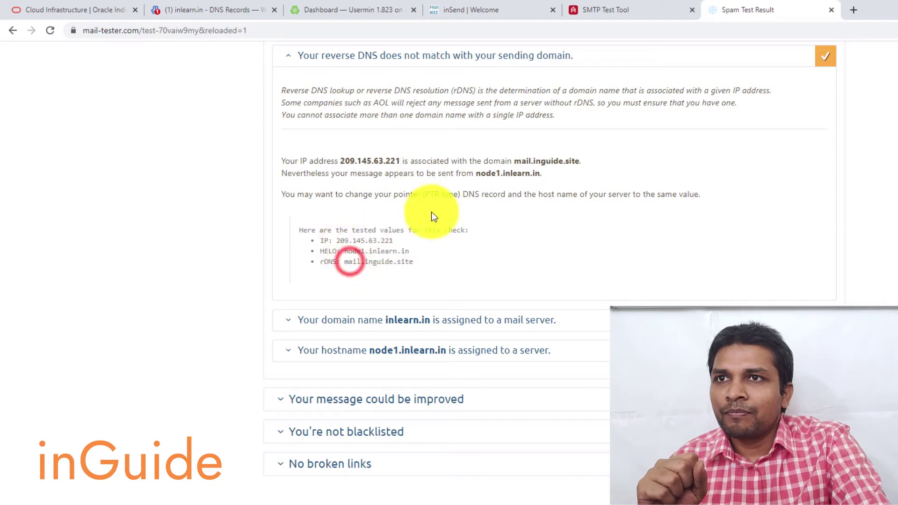
scroll(436, 210, up, 1)
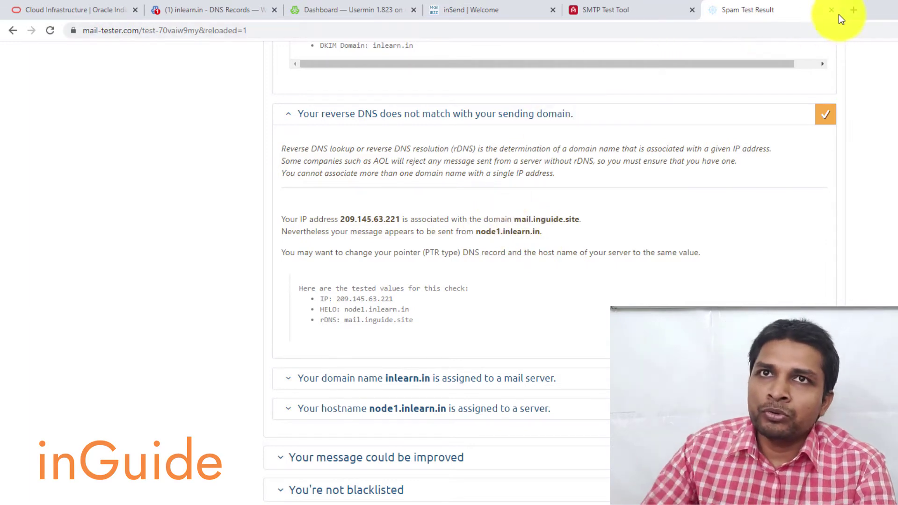
click(852, 12)
Step: Open the PTR record of 209.145.63.221 in Contabo's Reverse DNS Management and select its mail.inguide.site value
text(my)
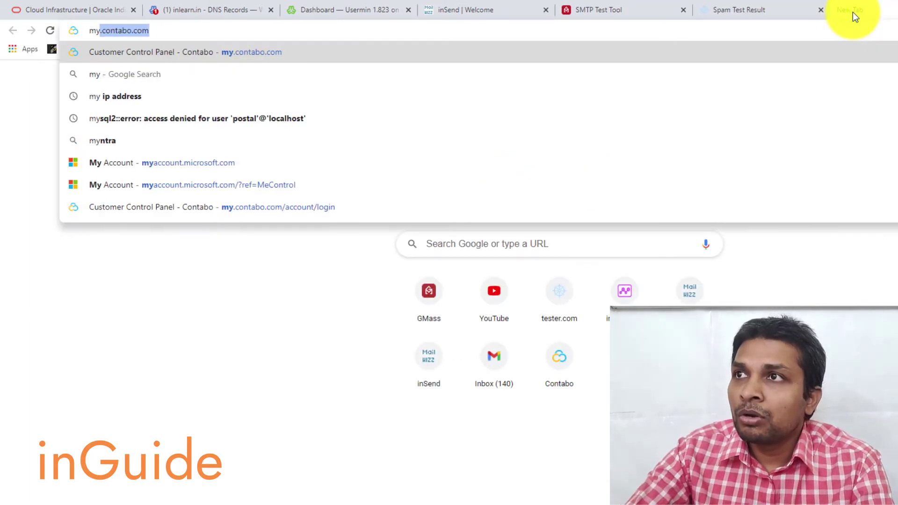
key(Return)
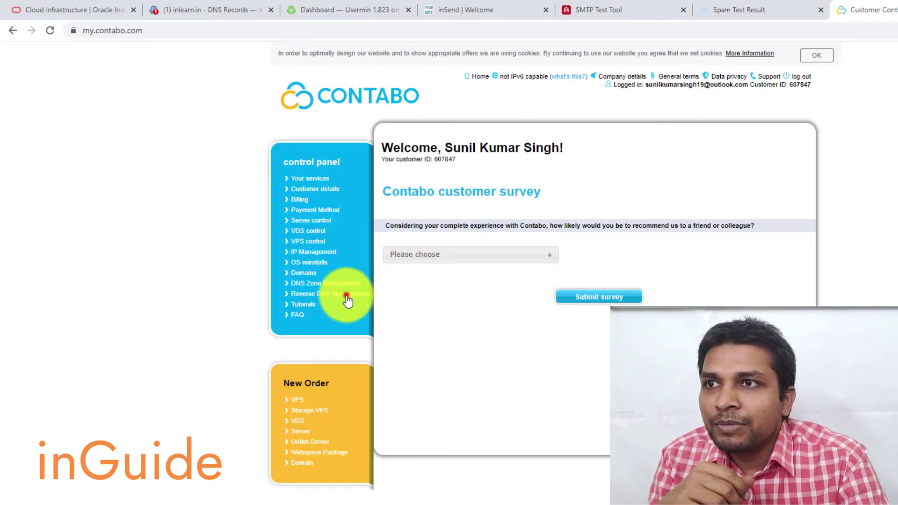
click(348, 295)
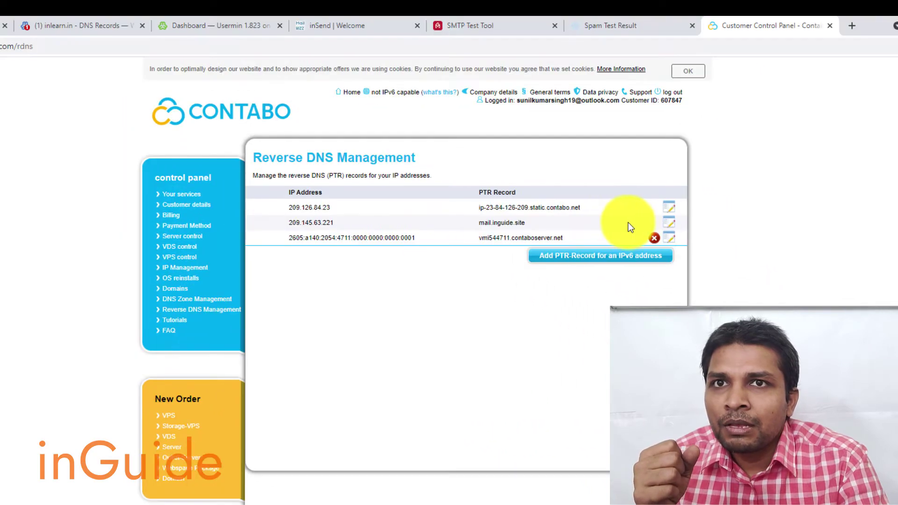
click(668, 224)
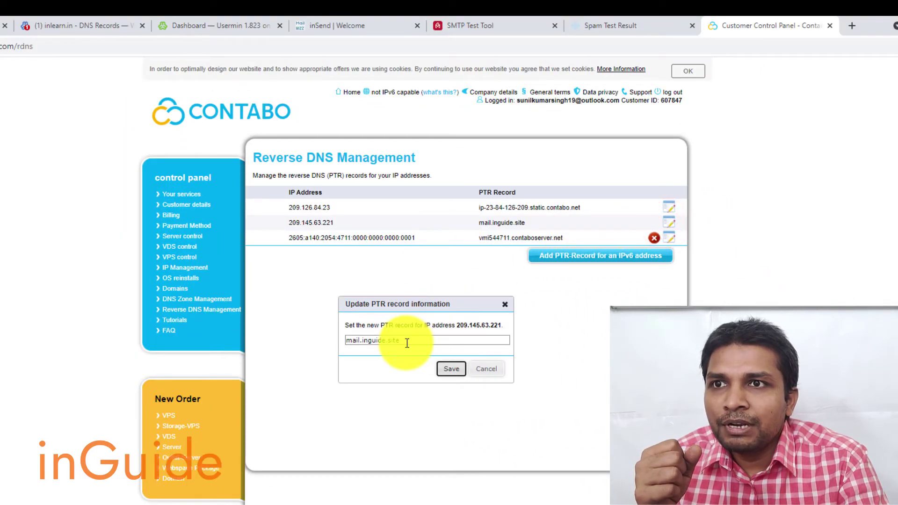
click(406, 343)
key(ctrl+a)
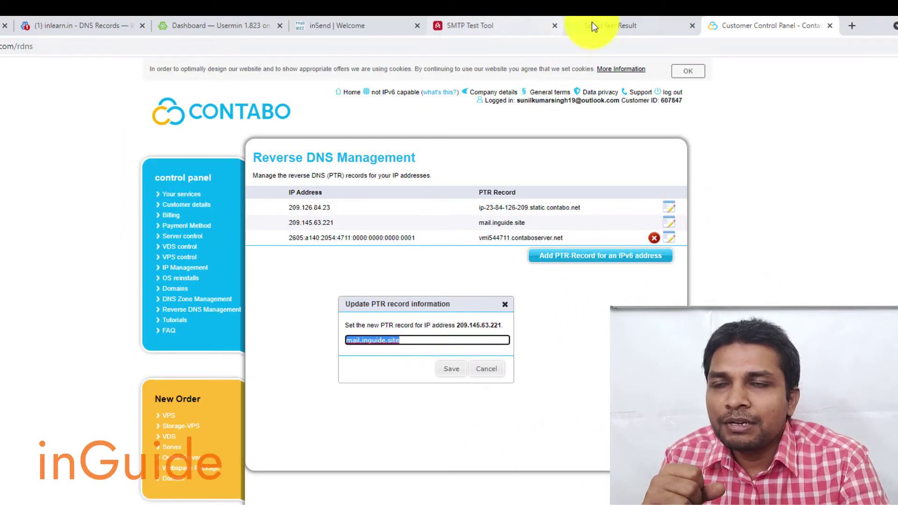
click(603, 23)
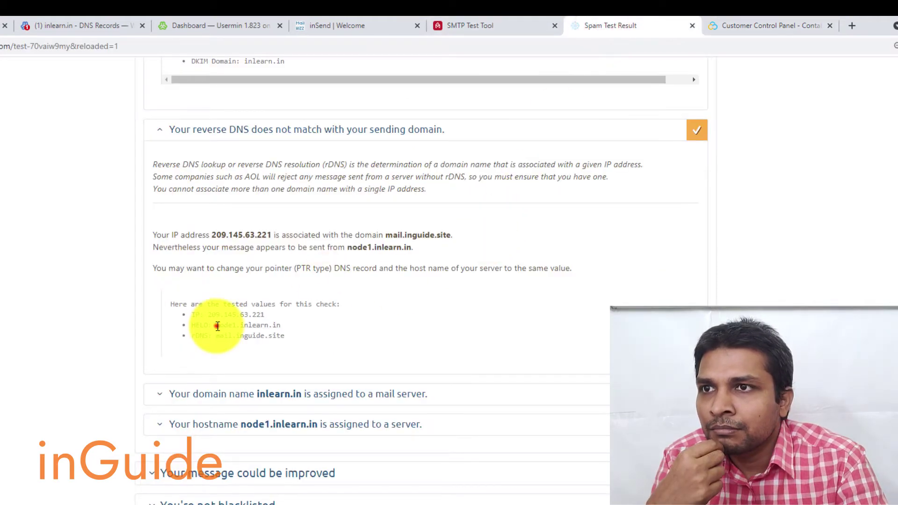
Step: Select the HELO hostname node1.inlearn.in in mail-tester's reverse DNS results, checking the Contabo tab in between
drag(216, 325, 282, 327)
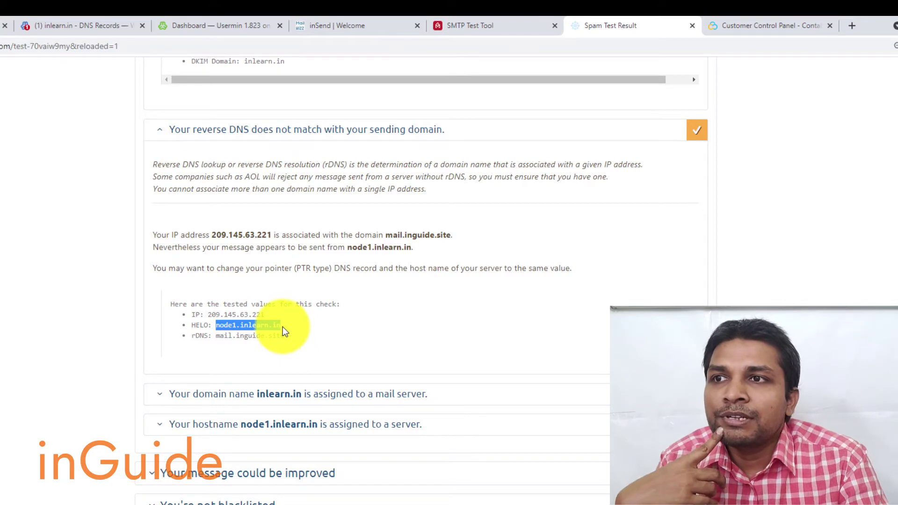
click(725, 35)
key(ctrl+shift+Tab)
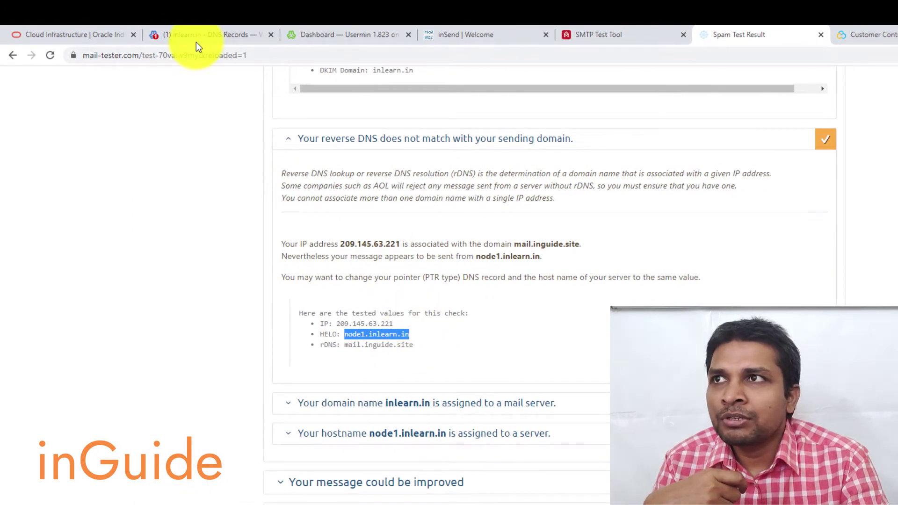
Step: Return to Virtualmin's inlearn.in DNS records and open the domain selector list
click(194, 38)
scroll(36, 273, up, 3)
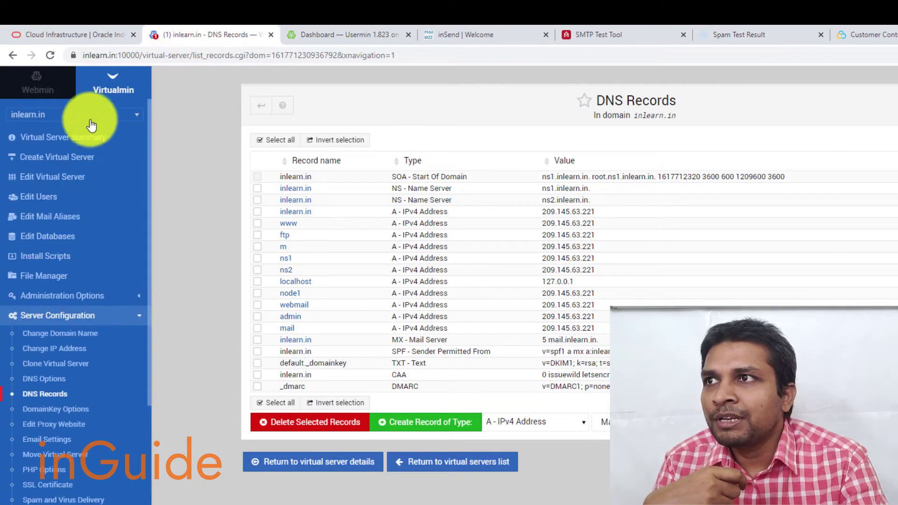
click(91, 123)
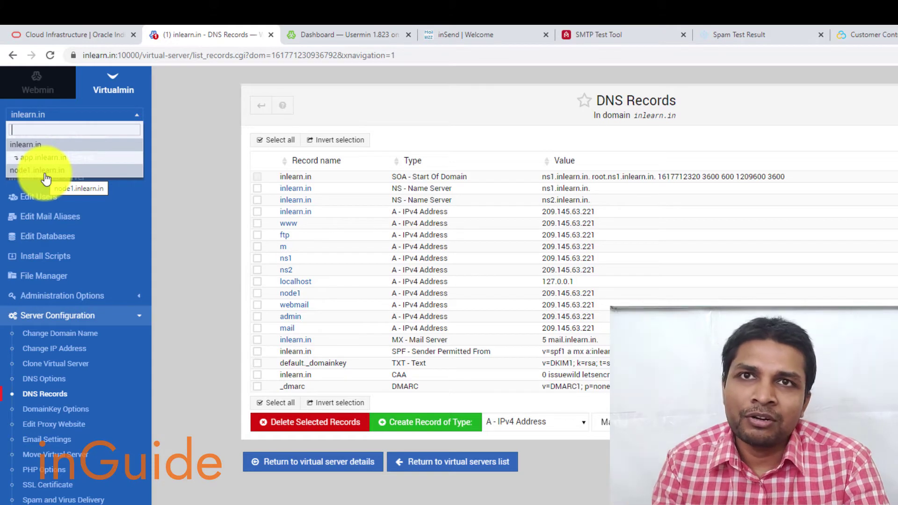
Step: Save the updated PTR record for 209.145.63.221 in Contabo's Reverse DNS Management
click(739, 35)
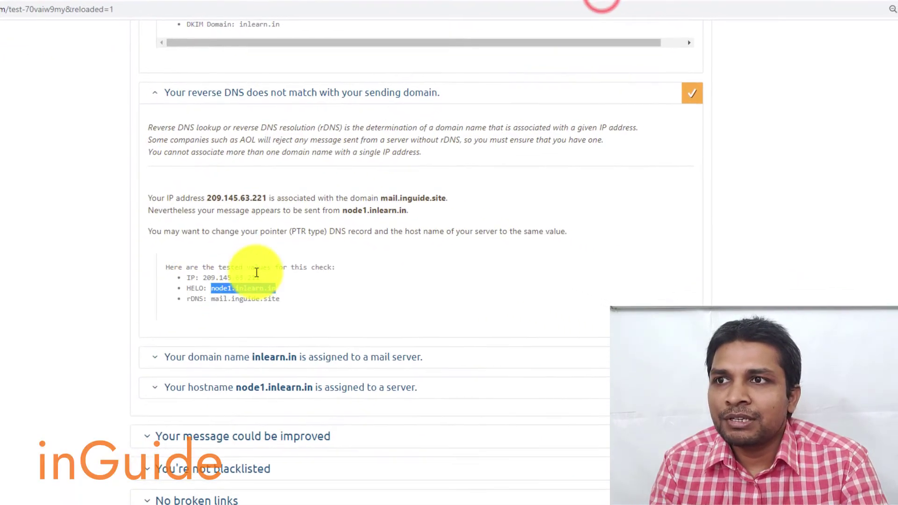
click(719, 10)
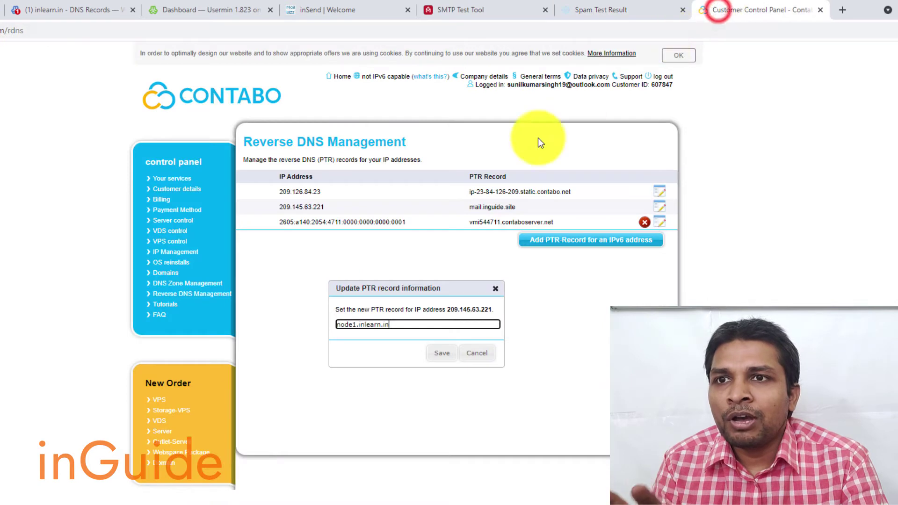
click(442, 353)
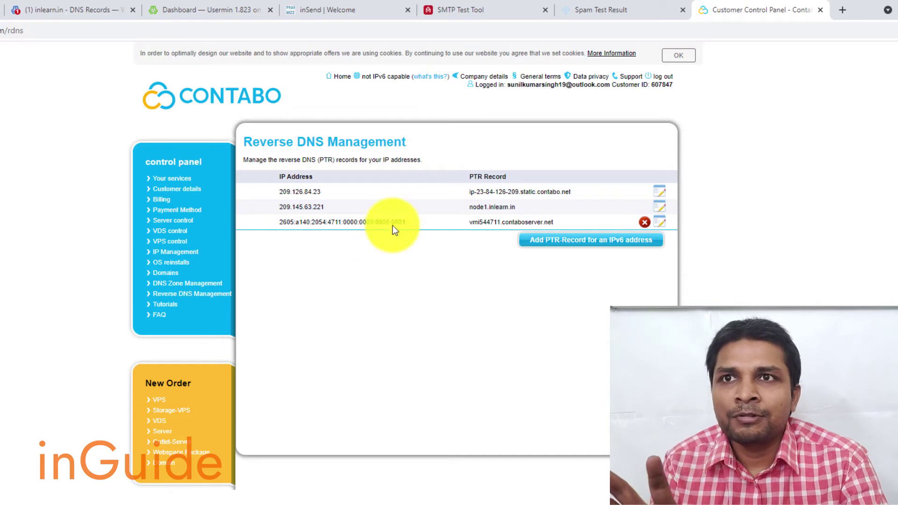
click(630, 6)
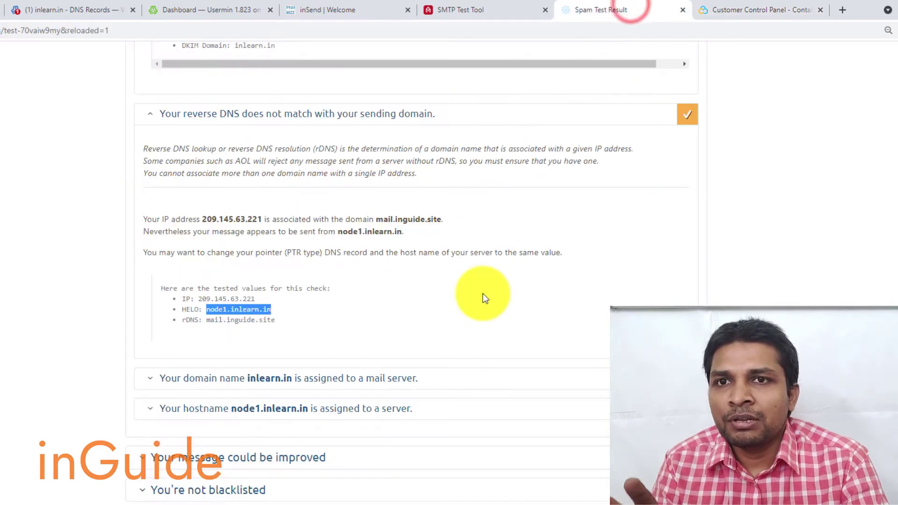
Step: Expand, then collapse, mail-tester's message-improvement and List-Unsubscribe details
scroll(482, 293, down, 1)
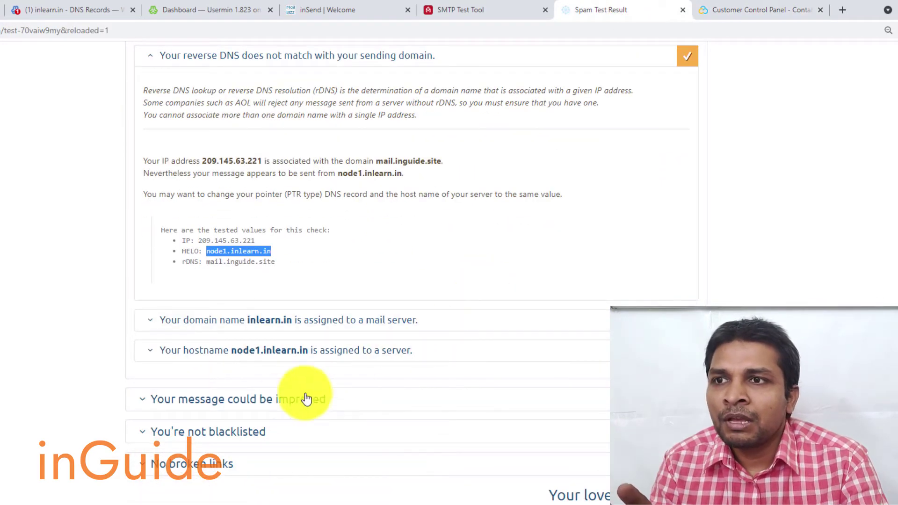
click(280, 403)
scroll(457, 365, down, 4)
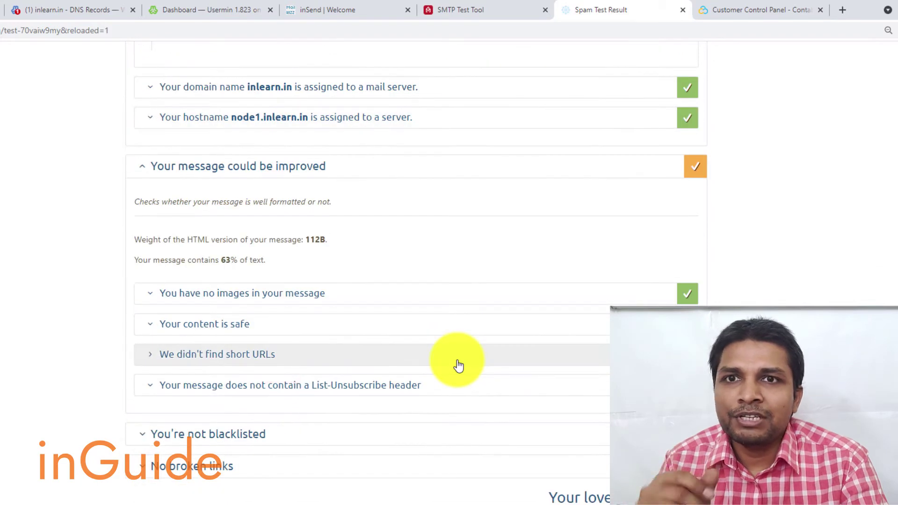
click(457, 382)
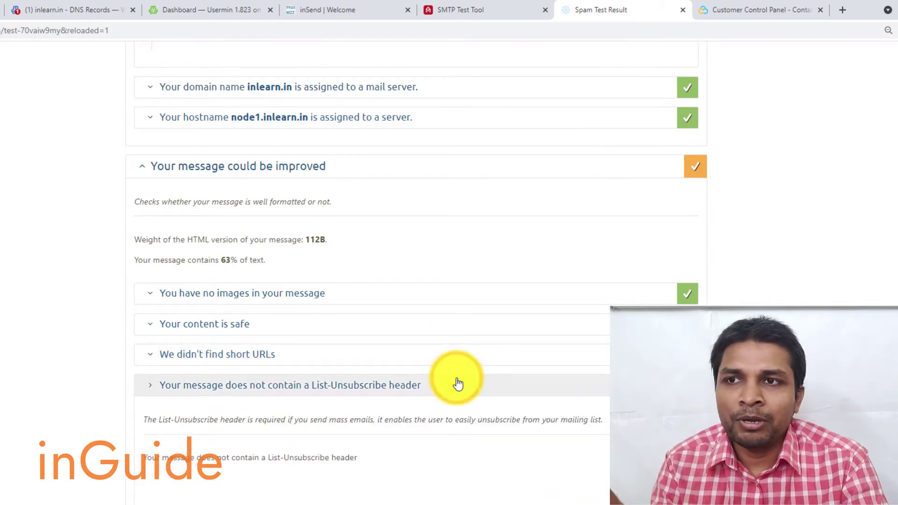
scroll(537, 360, up, 5)
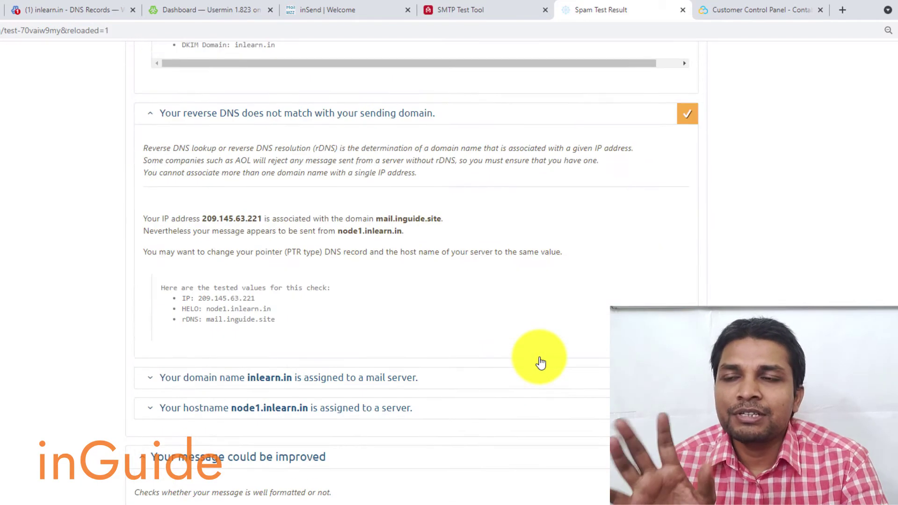
scroll(541, 363, down, 4)
scroll(541, 363, up, 20)
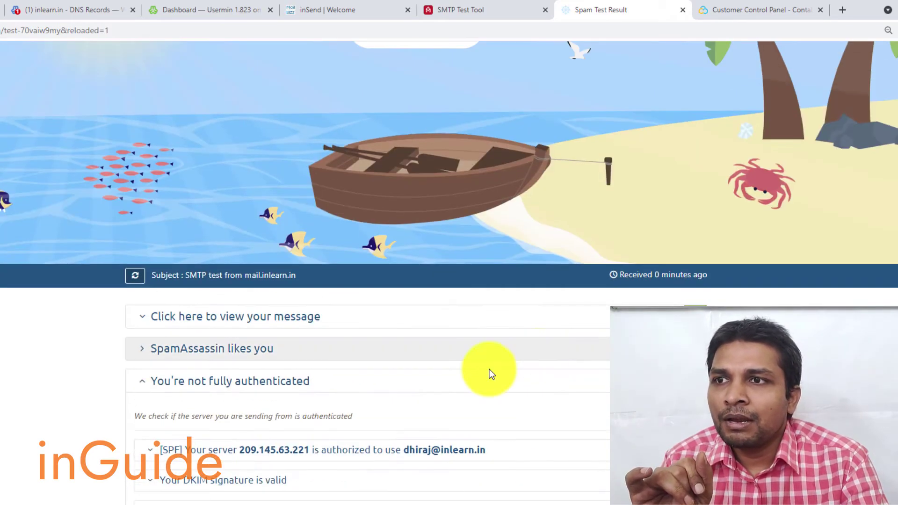
click(445, 380)
scroll(444, 379, down, 4)
click(464, 246)
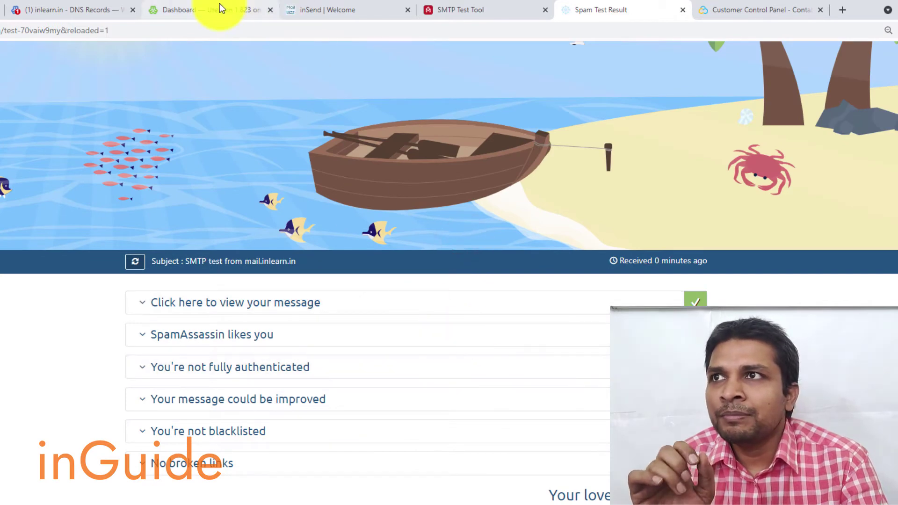
Step: Resend the GMass SMTP test email to mail-tester and reload the spam test results
key(ctrl+shift+Tab)
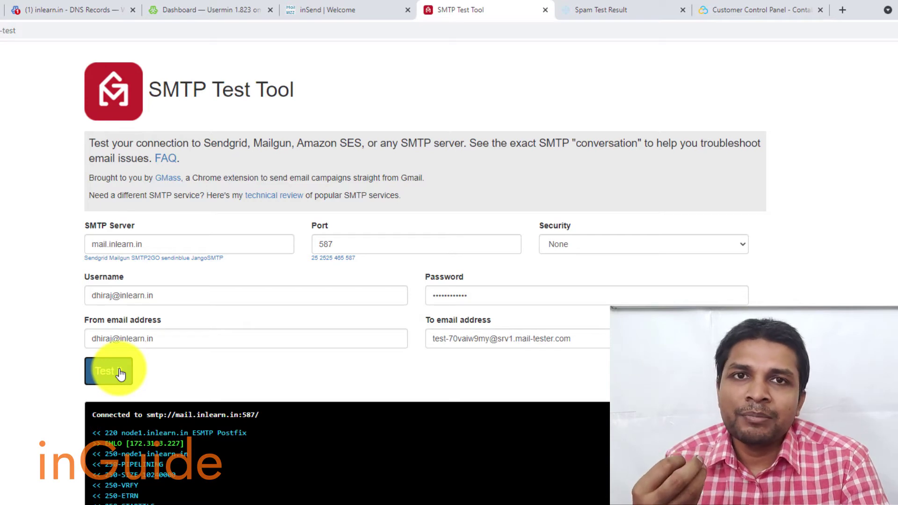
click(120, 372)
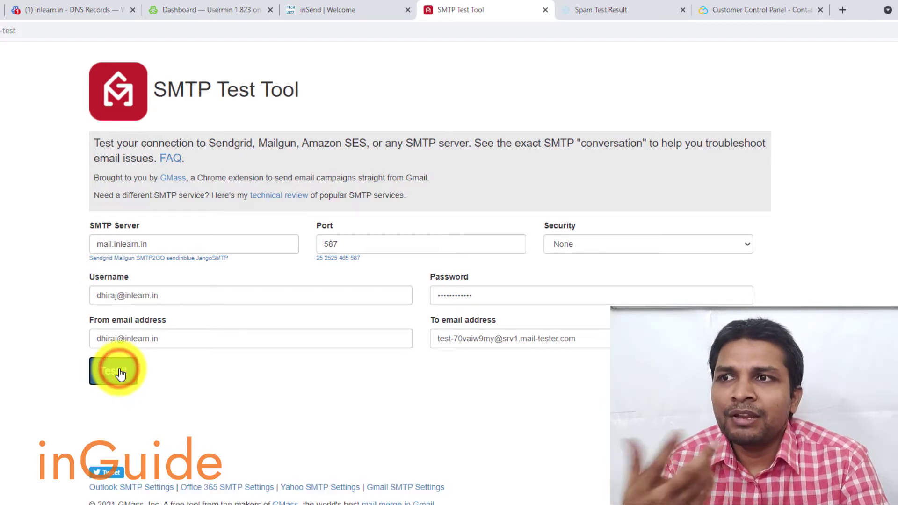
scroll(255, 338, down, 5)
scroll(254, 338, down, 3)
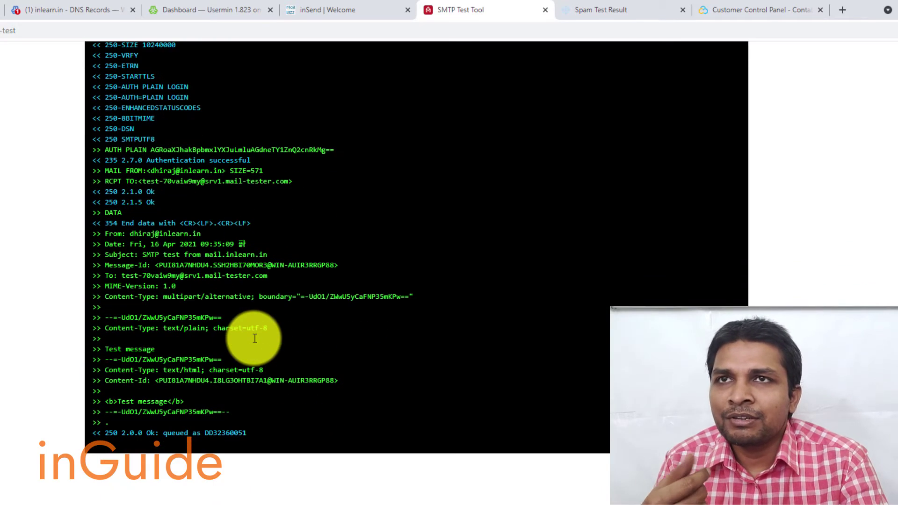
click(633, 15)
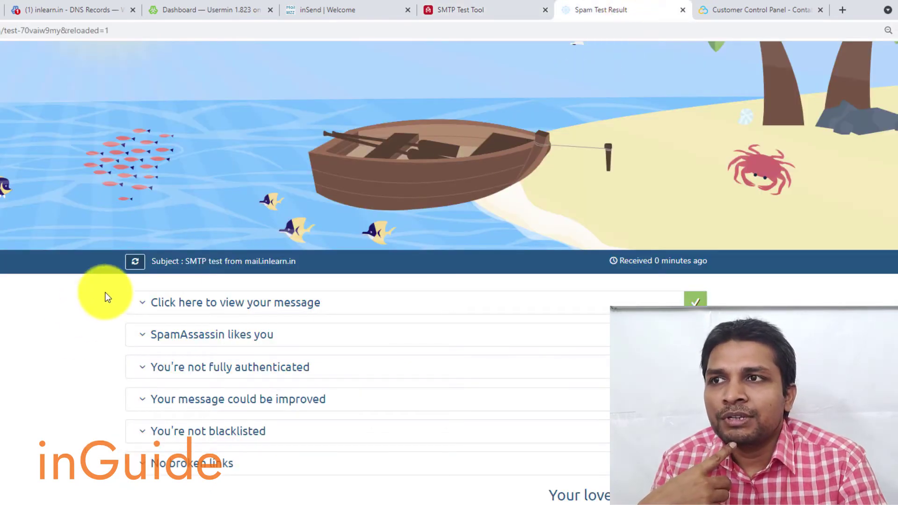
click(140, 264)
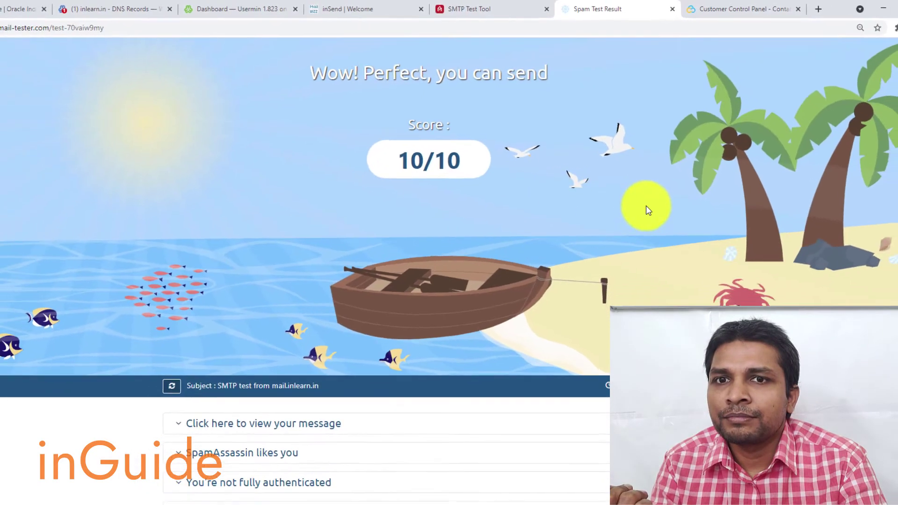
Step: Inspect the authentication, DMARC verification and reverse DNS mismatch details, then reload the 10/10 report
scroll(654, 243, down, 5)
click(415, 224)
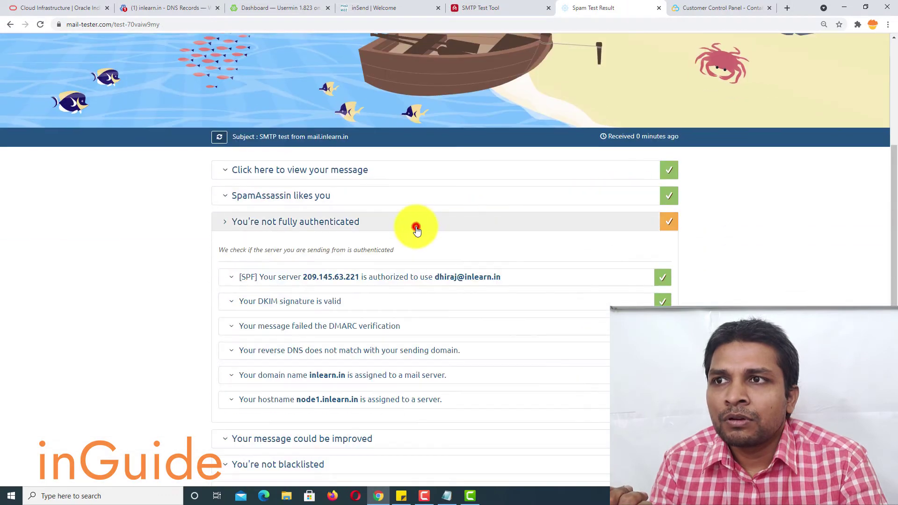
scroll(417, 231, down, 2)
click(418, 231)
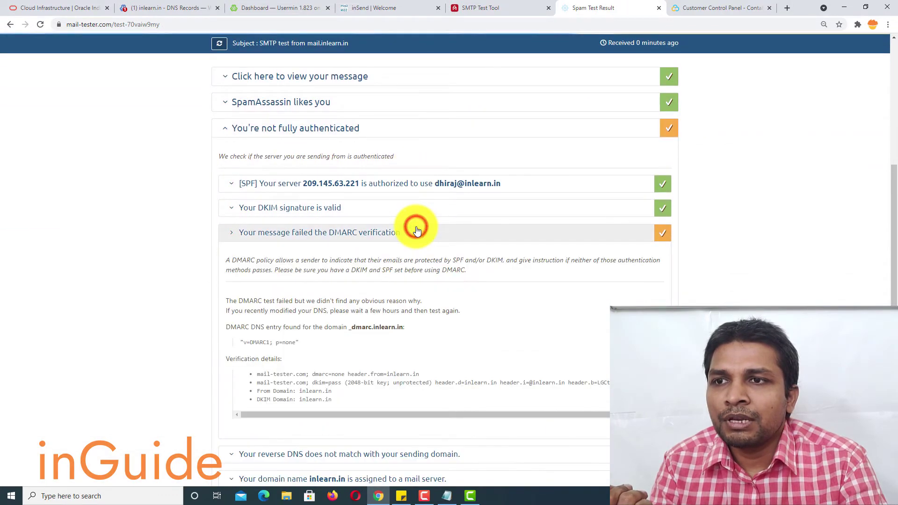
scroll(413, 231, down, 4)
click(369, 271)
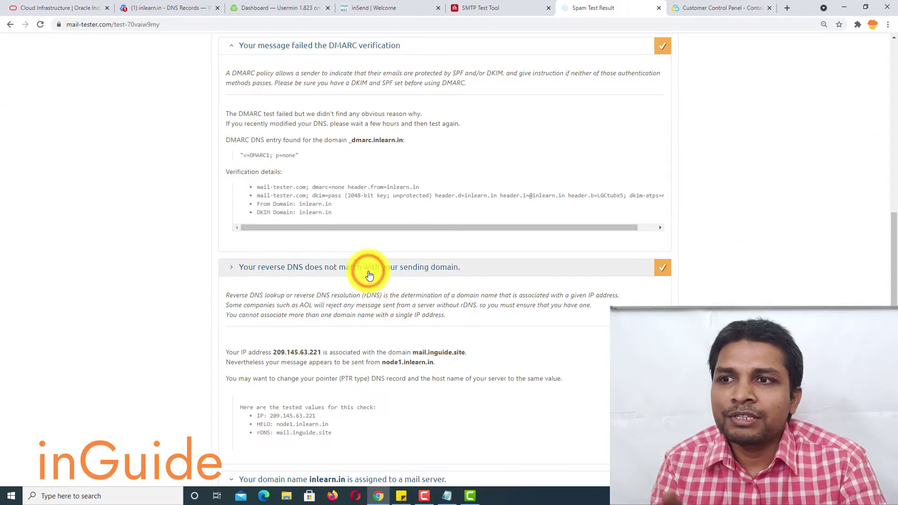
scroll(368, 272, up, 10)
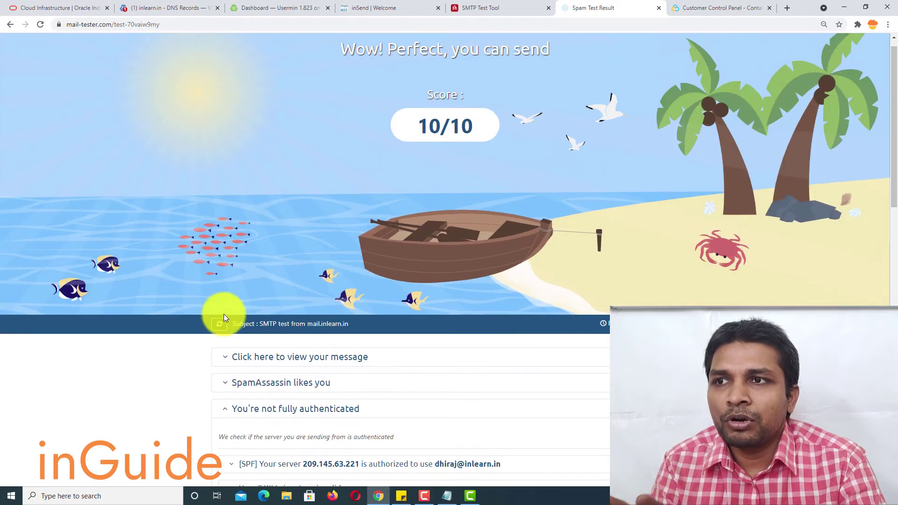
click(219, 323)
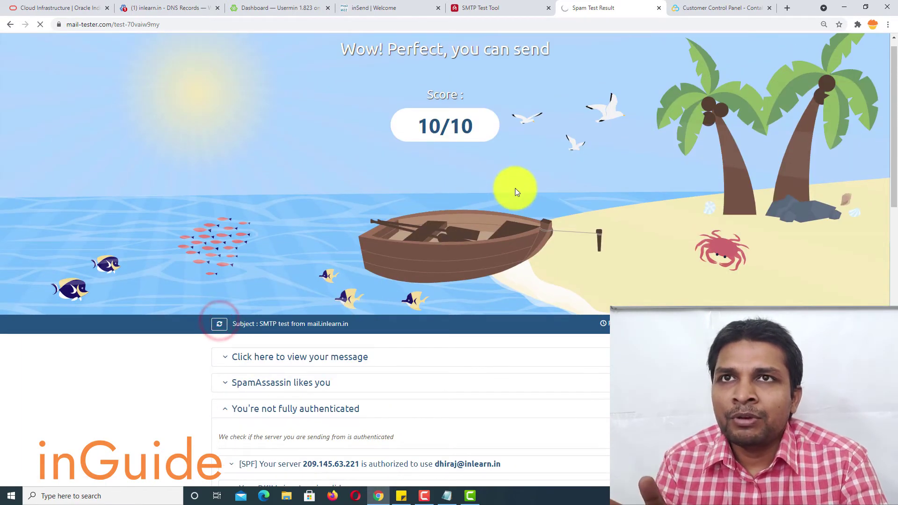
scroll(515, 188, down, 1)
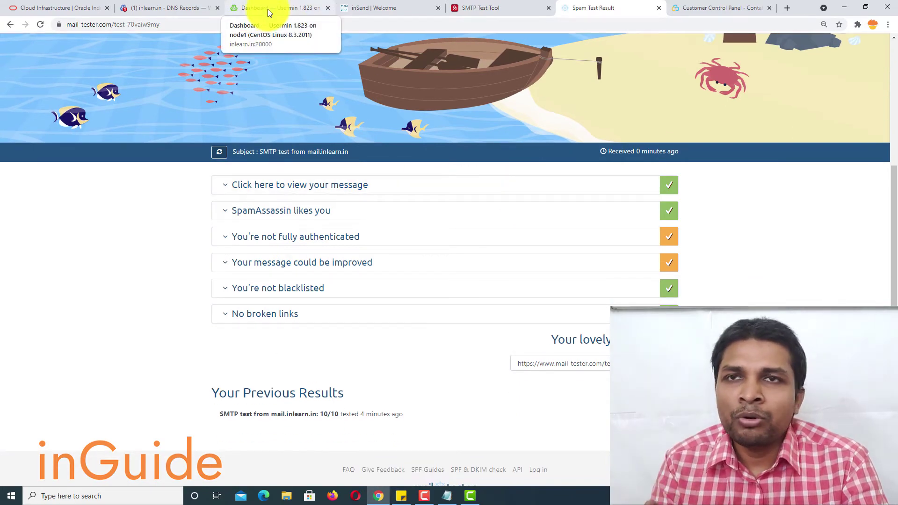
Step: Switch from Virtualmin to the insend.in site and head to its login page
click(179, 9)
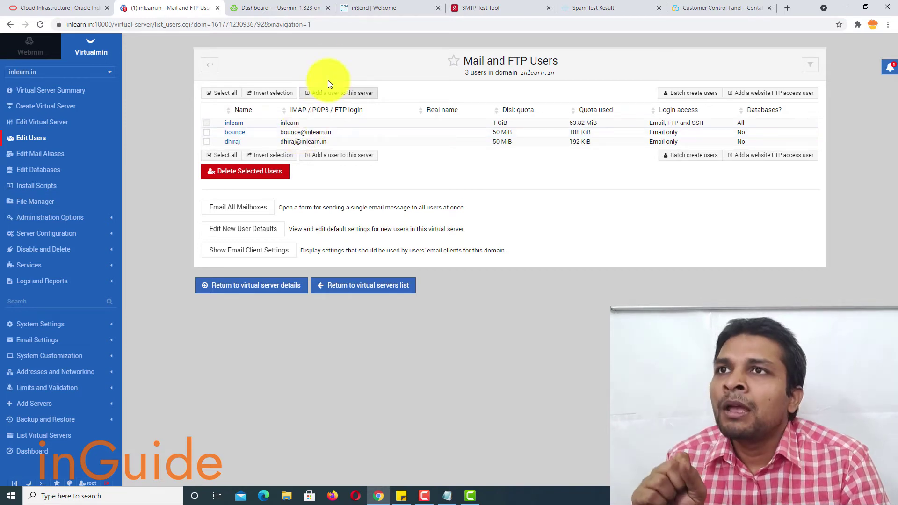
click(370, 8)
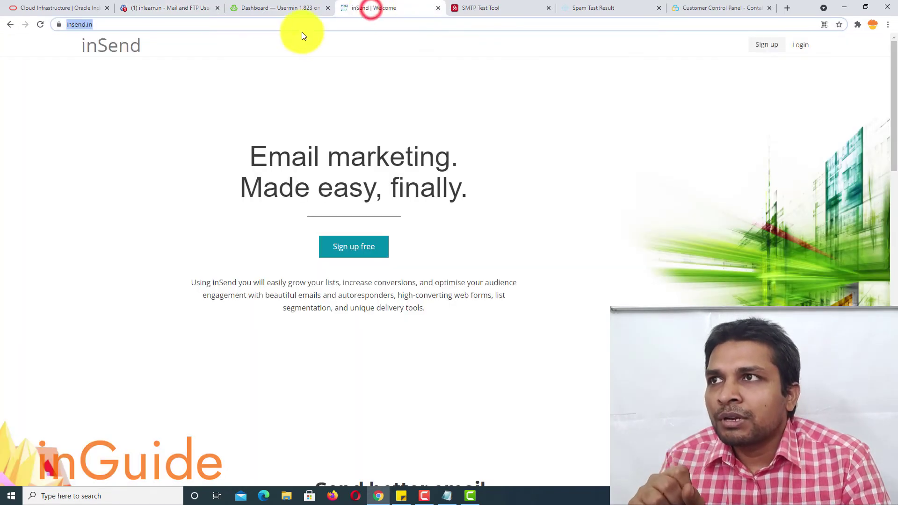
click(232, 69)
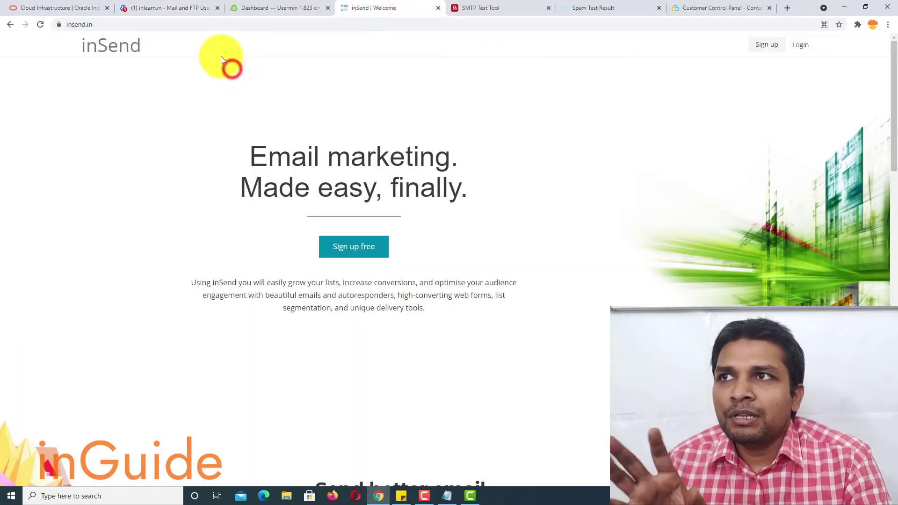
click(226, 29)
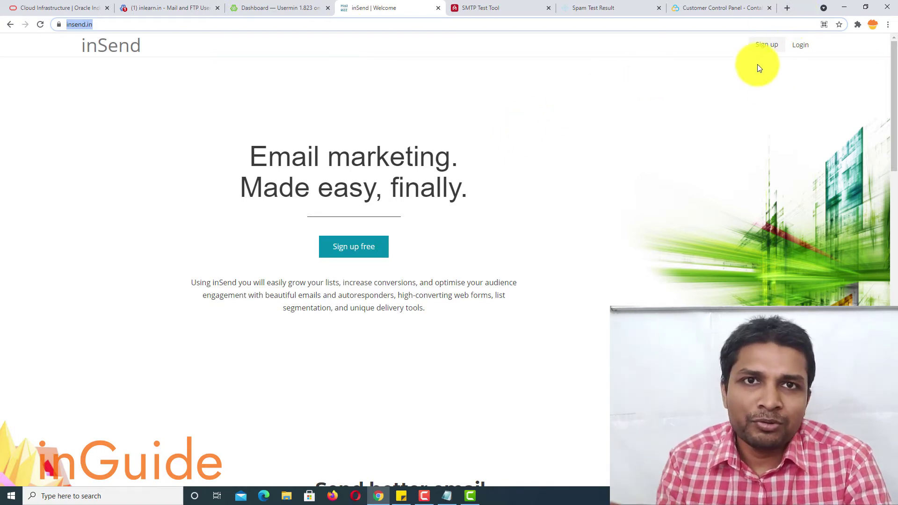
click(800, 51)
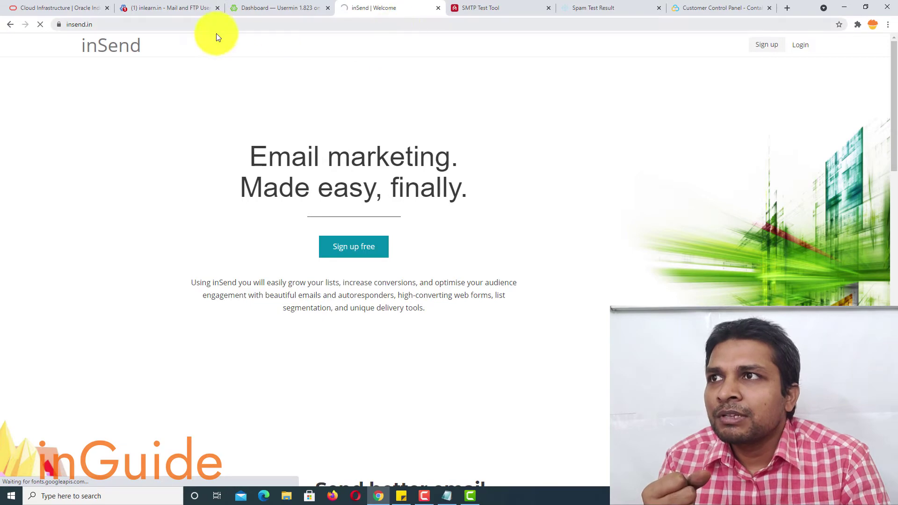
click(128, 24)
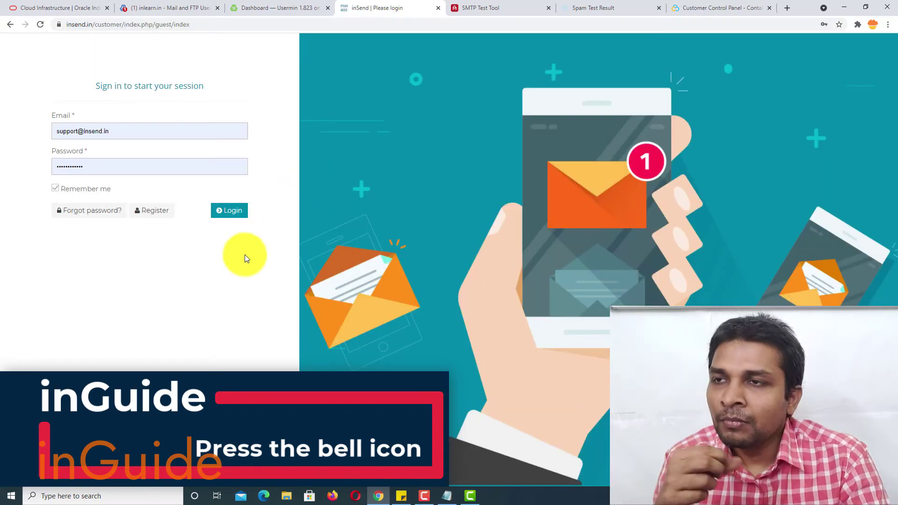
Step: Sign in to inSend, view the Delivery and Bounce servers lists, and start a new bounce server
click(229, 210)
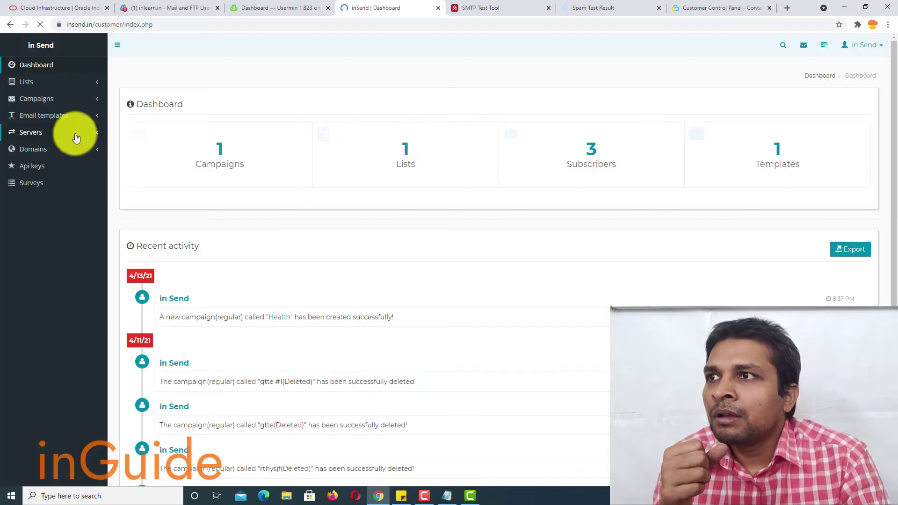
click(58, 133)
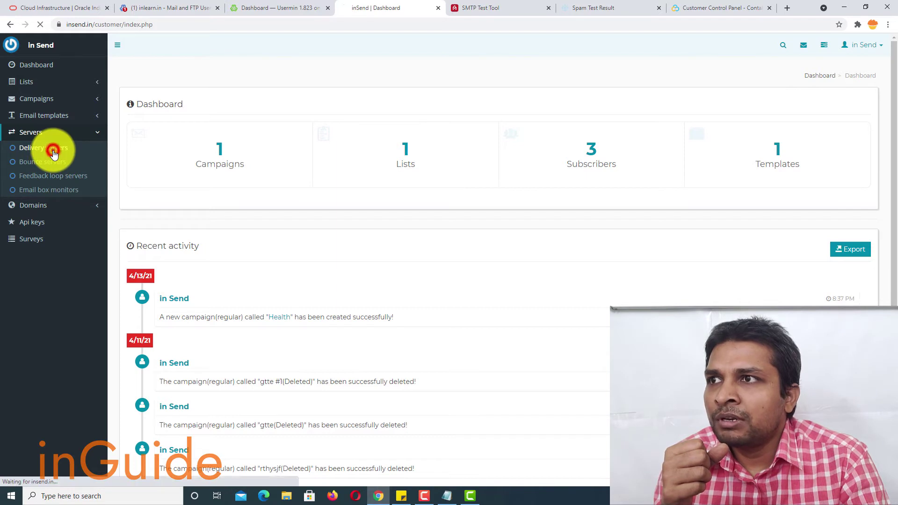
click(54, 151)
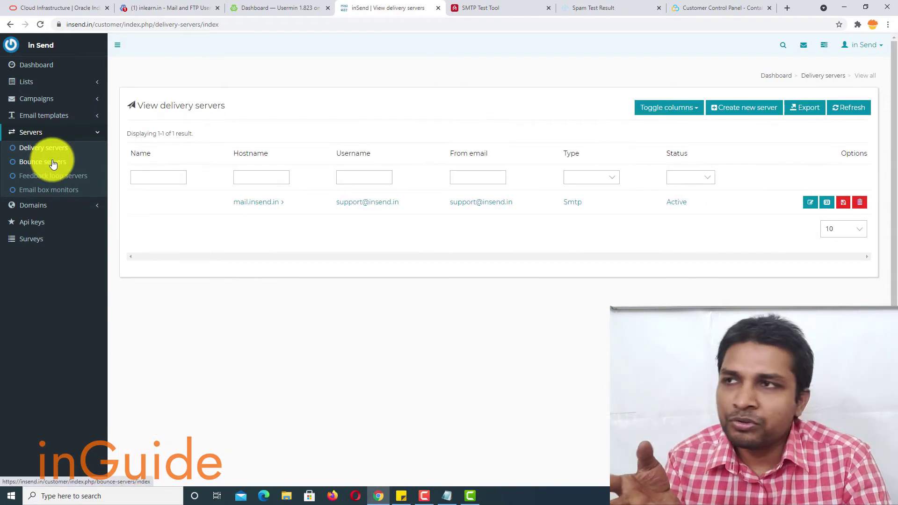
click(52, 162)
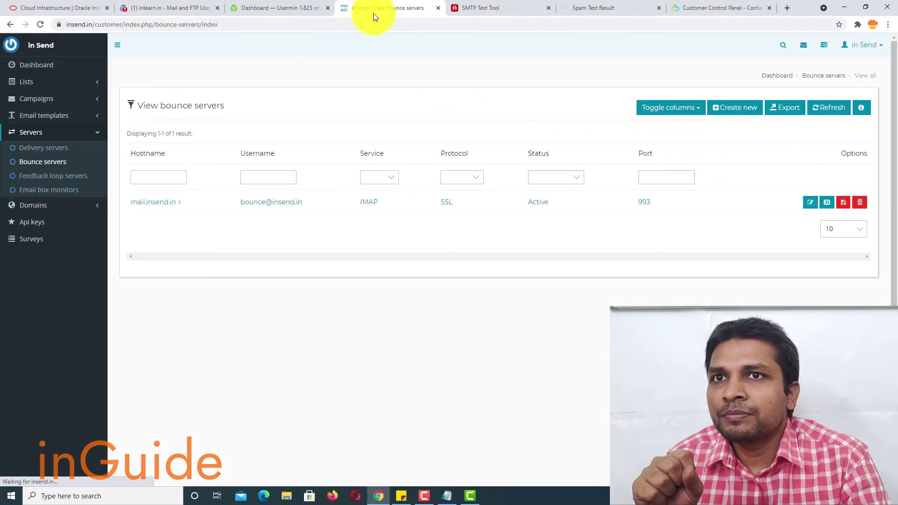
click(743, 108)
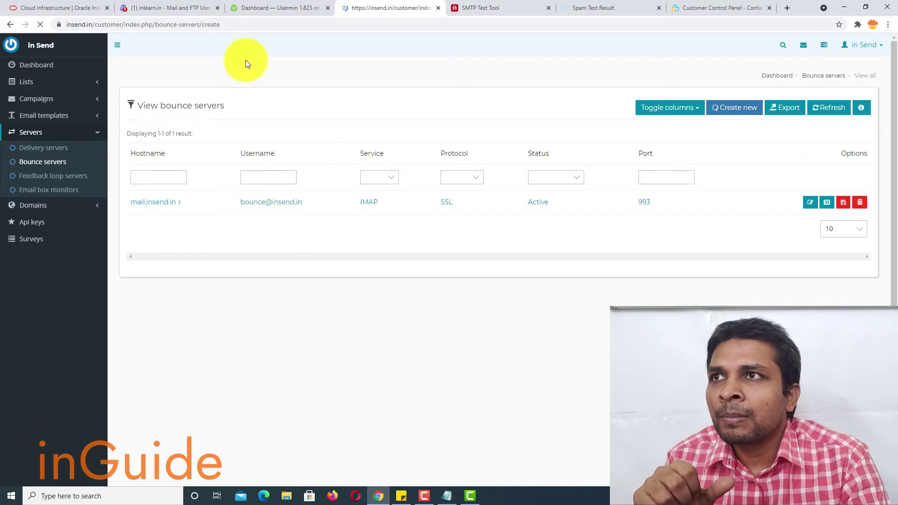
Step: Copy the bounce mailbox password from the notes and paste it into the Password field
click(445, 496)
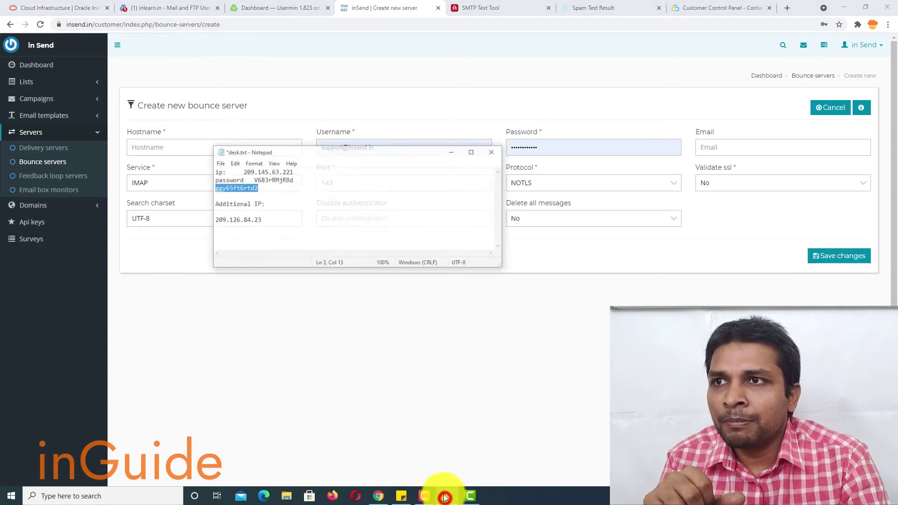
right_click(221, 170)
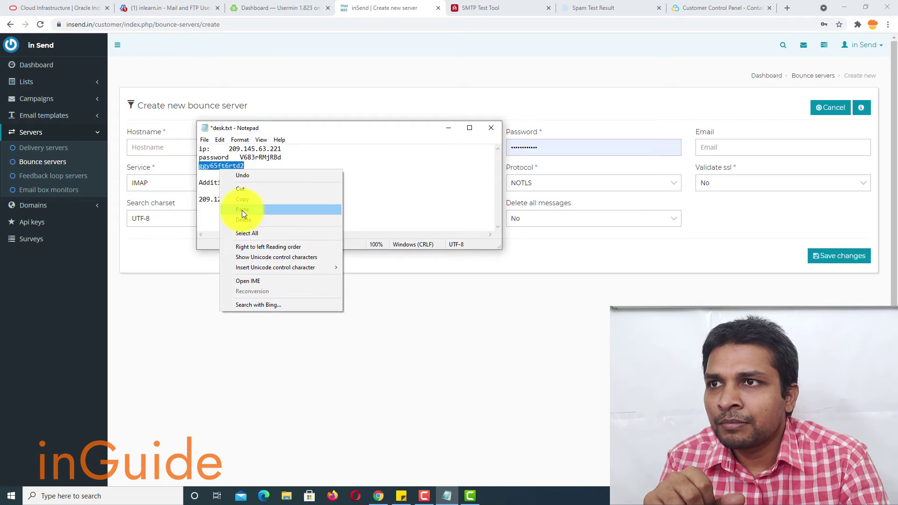
click(242, 199)
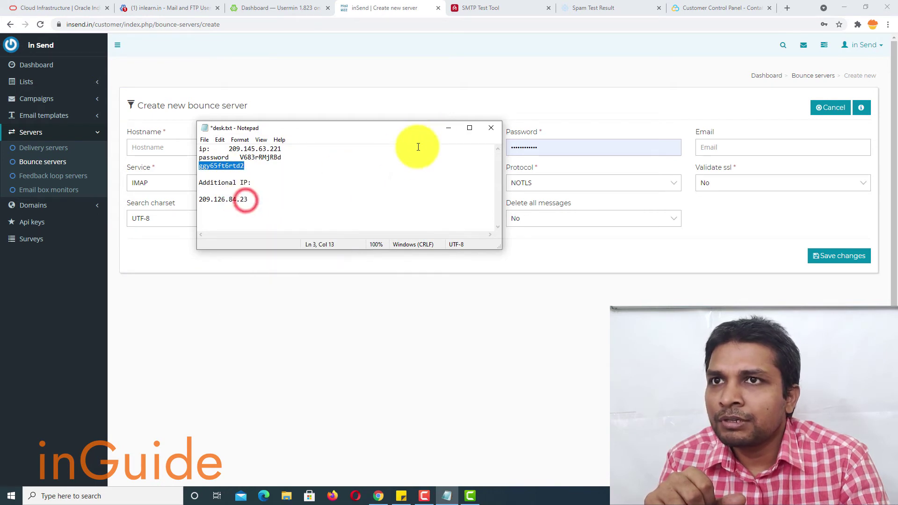
click(448, 131)
double_click(553, 146)
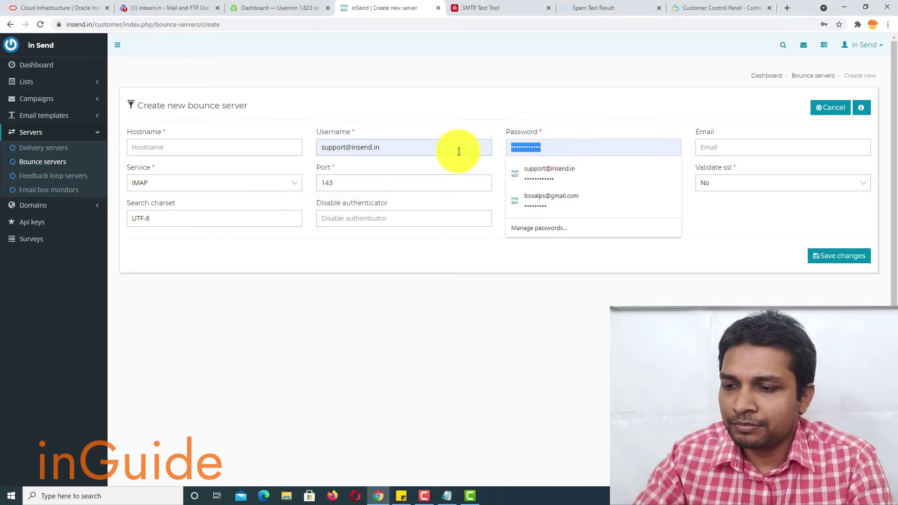
key(ctrl+v)
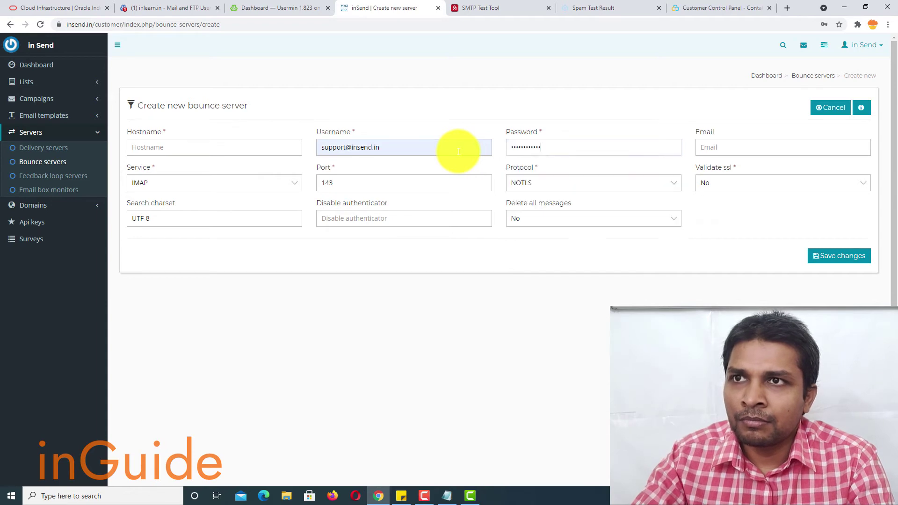
Step: Set the Username to the bounce@ mailbox address and Hostname to mail.inlearn.in
click(457, 149)
double_click(457, 149)
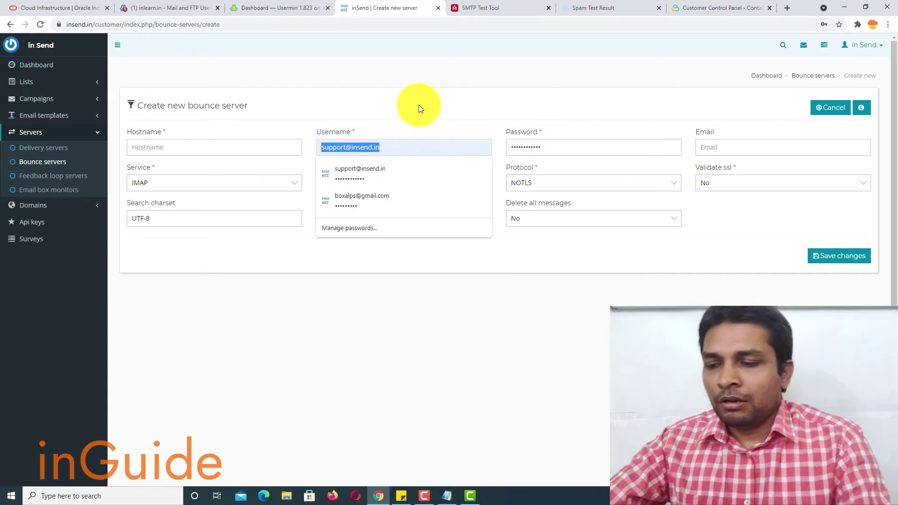
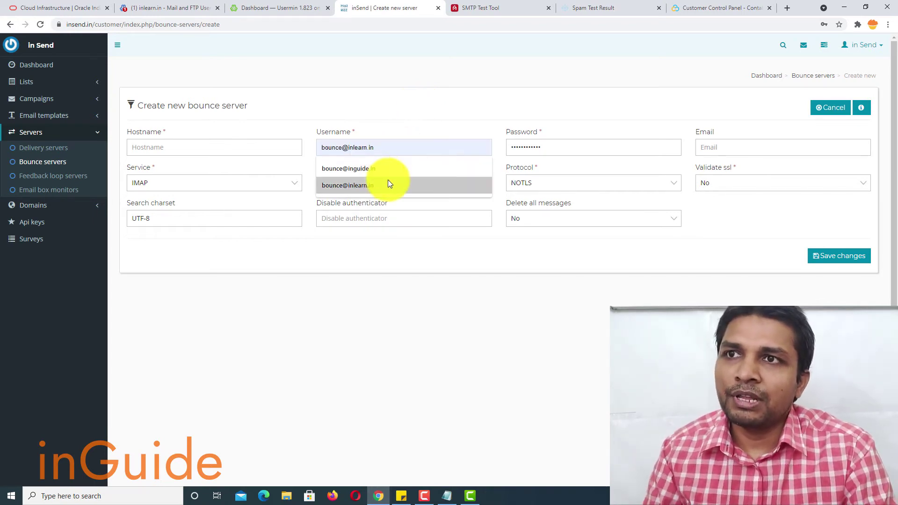
click(388, 182)
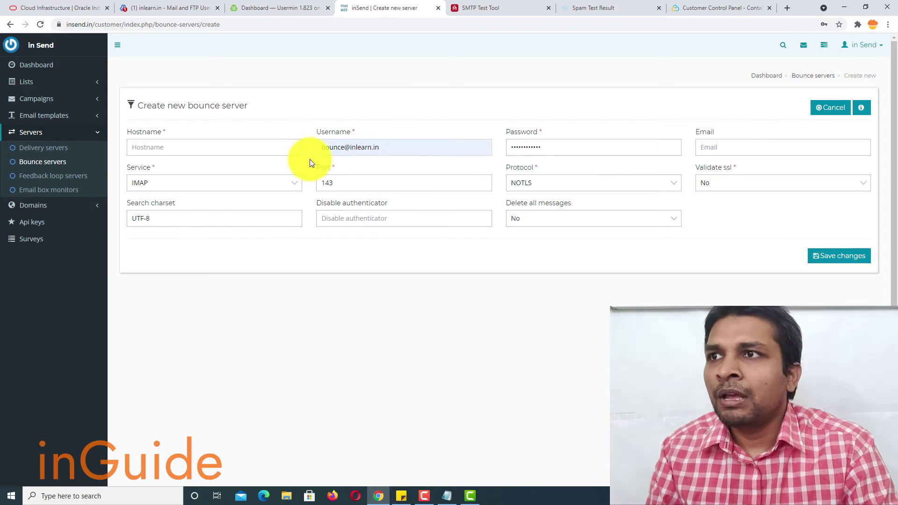
click(247, 145)
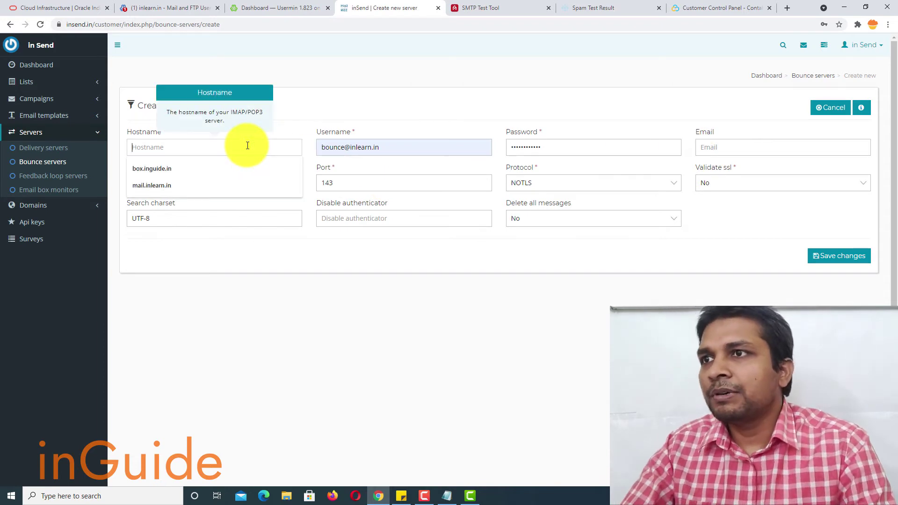
click(222, 182)
click(416, 111)
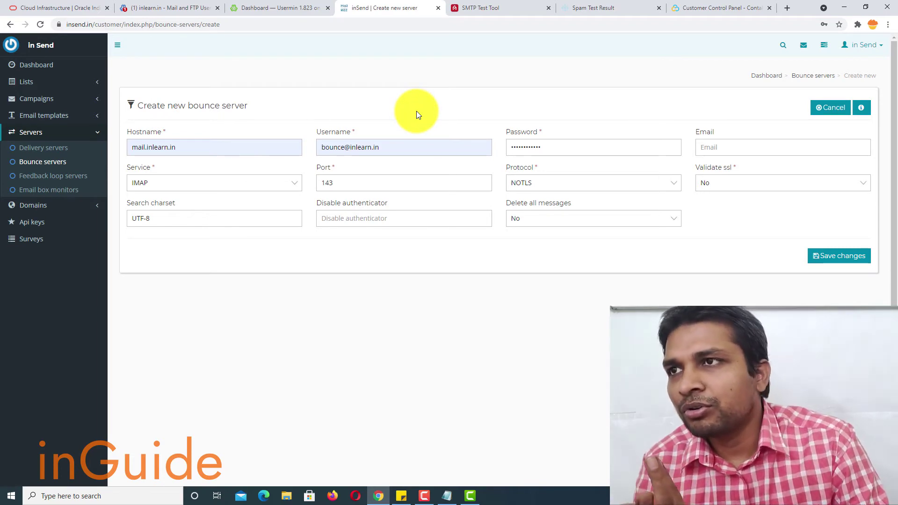
Step: Save the IMAP bounce server and confirm the success message
scroll(520, 158, down, 1)
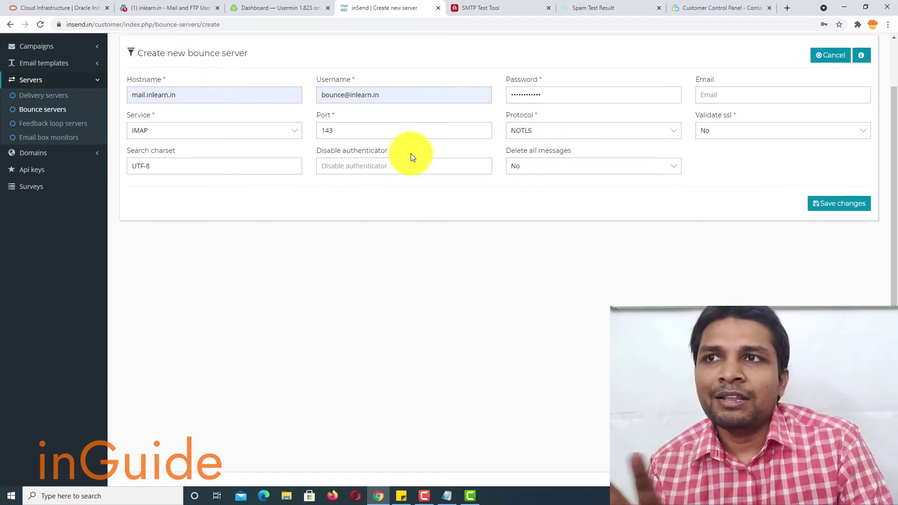
scroll(712, 206, up, 1)
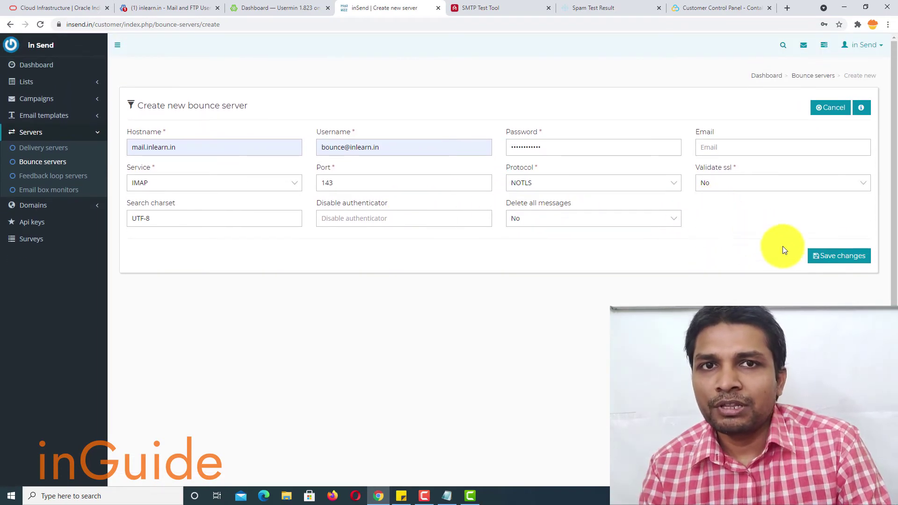
click(866, 252)
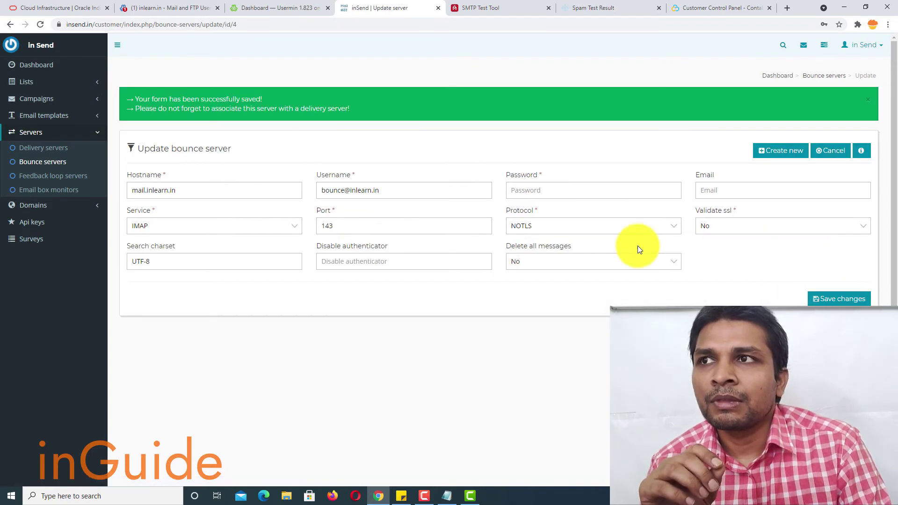
drag(132, 95, 367, 114)
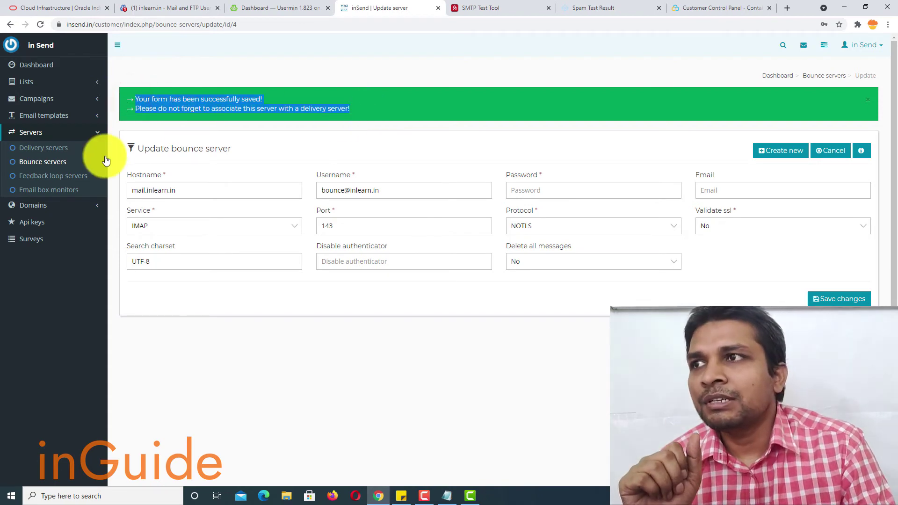
click(57, 147)
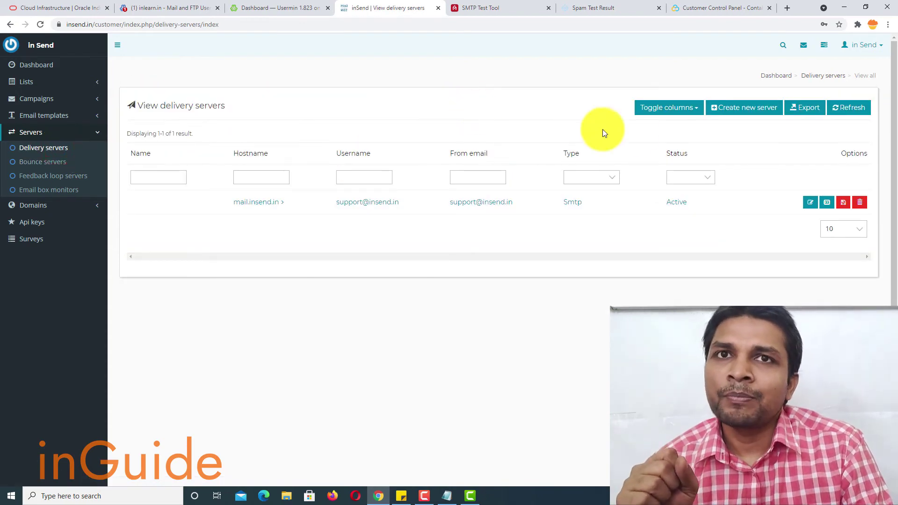
click(737, 114)
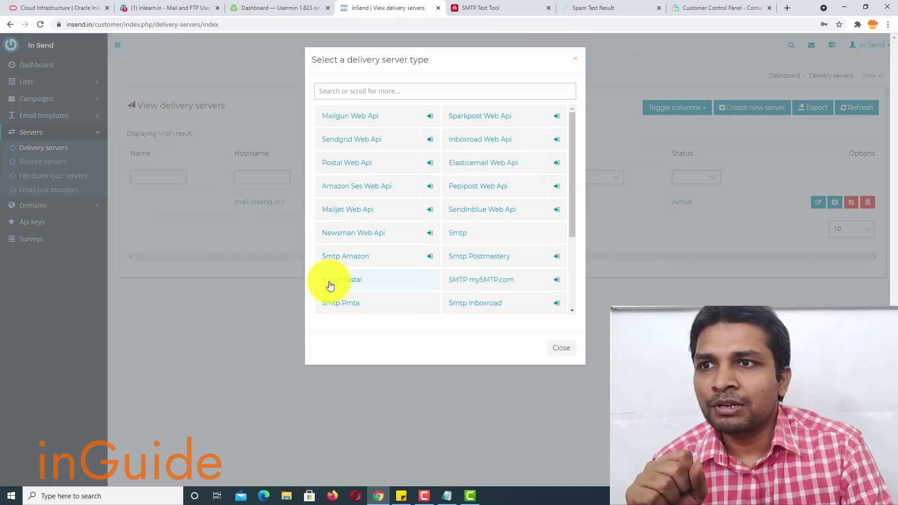
click(447, 229)
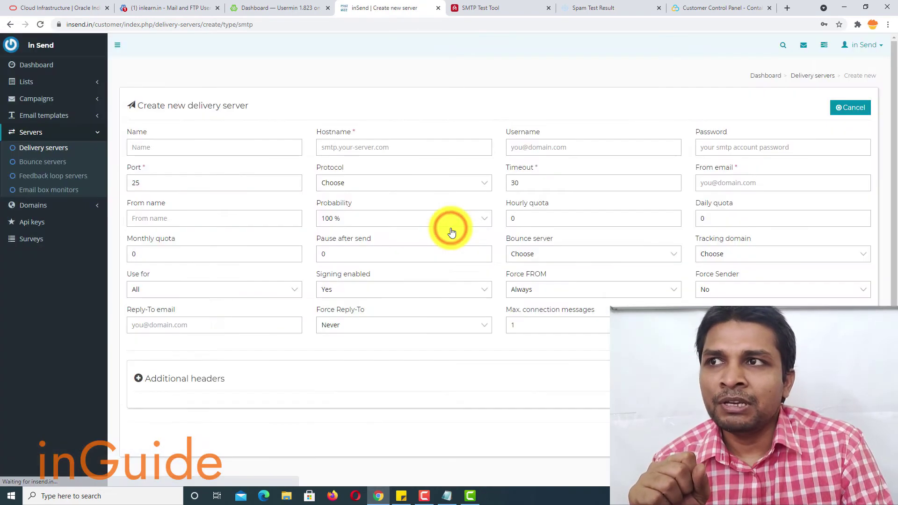
click(368, 147)
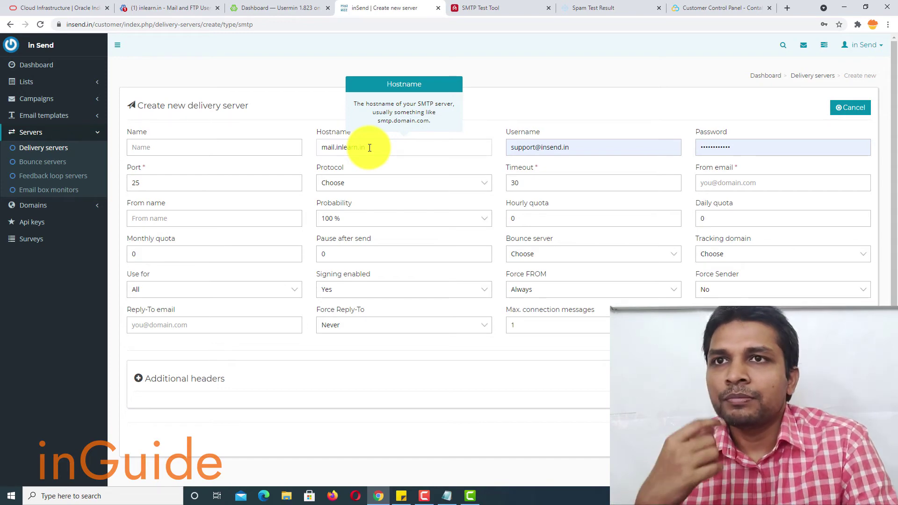
triple_click(613, 151)
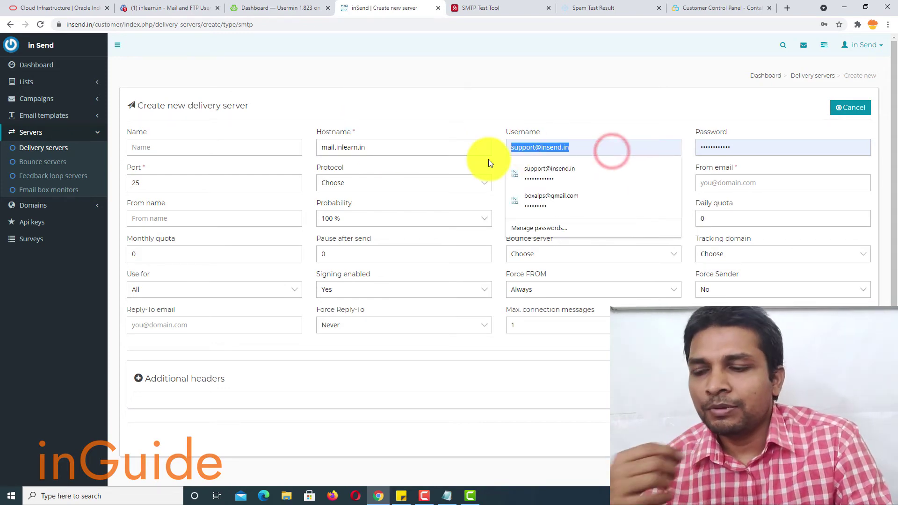
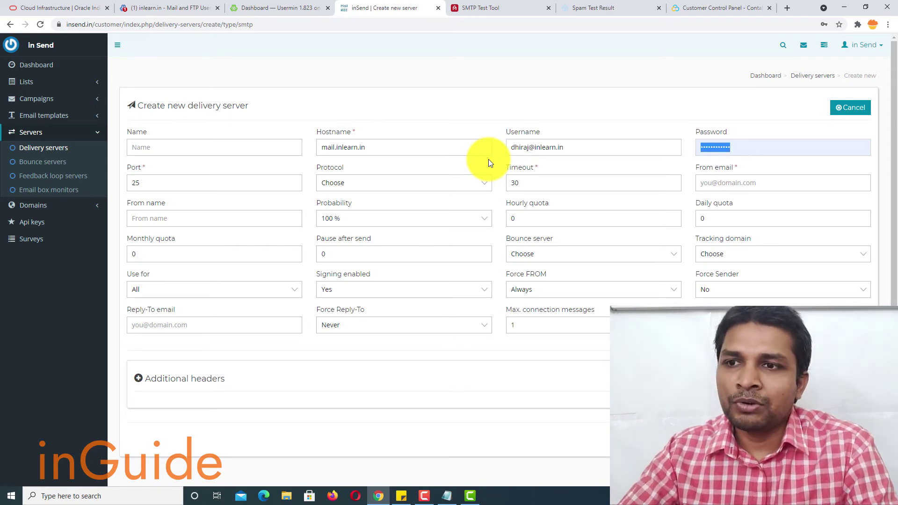
Step: Fill the From email with the mailbox address, set port 587, and review protocol options
click(447, 495)
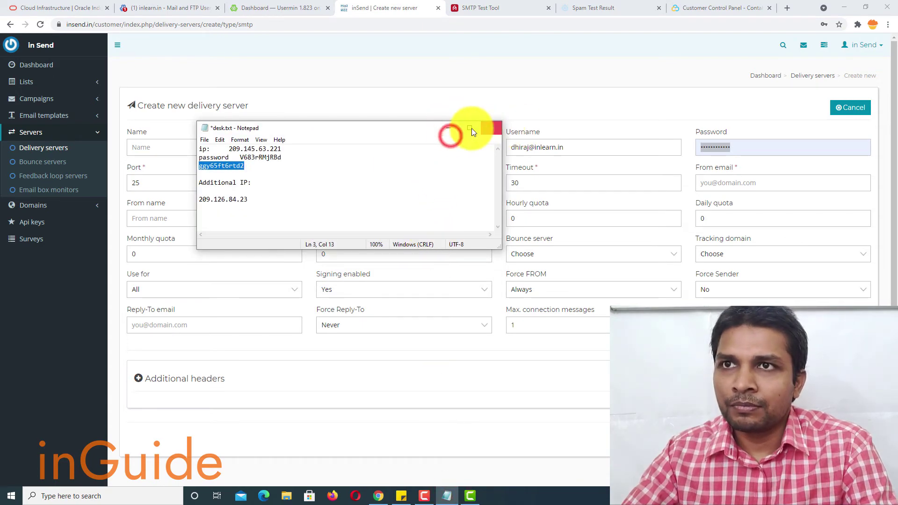
click(449, 129)
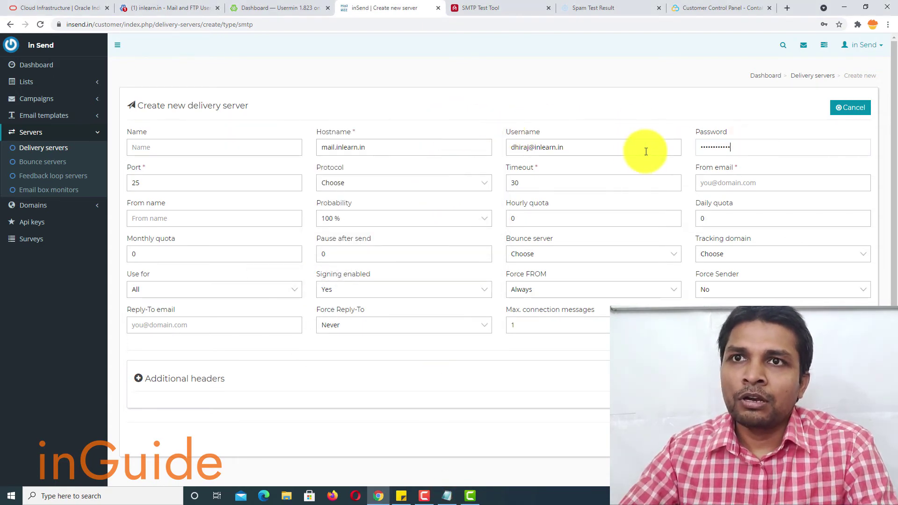
click(614, 149)
key(ctrl+c)
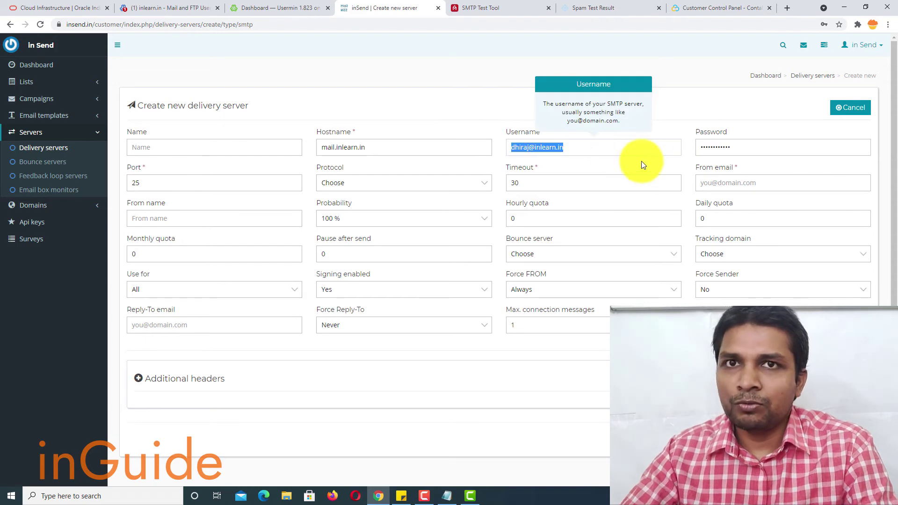
click(718, 180)
key(ctrl+v)
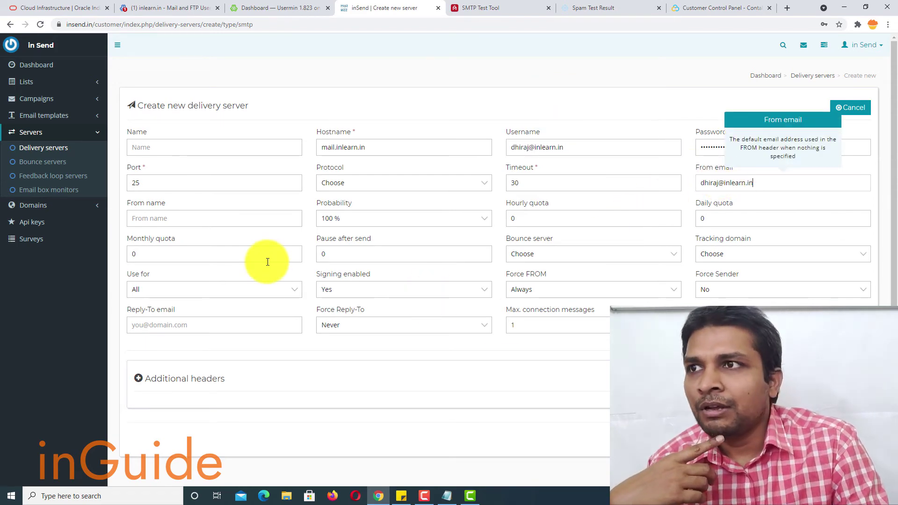
double_click(156, 183)
text(587)
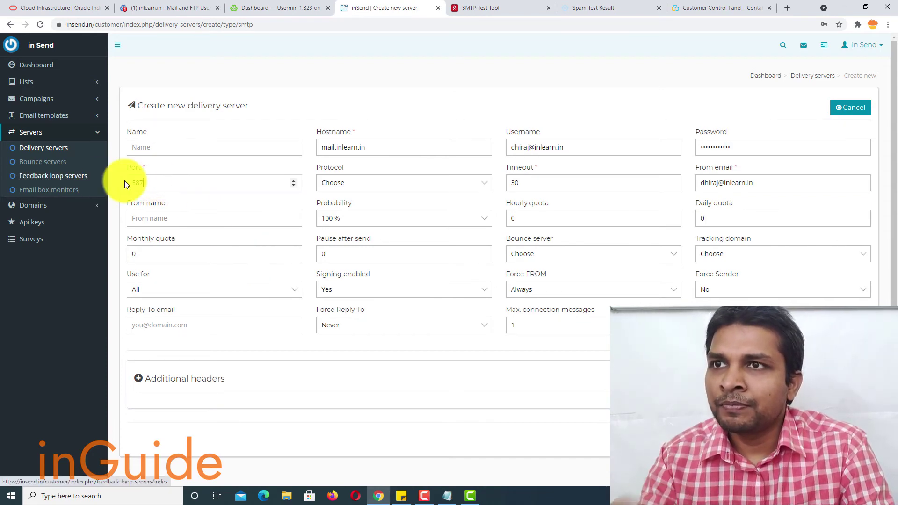
click(399, 179)
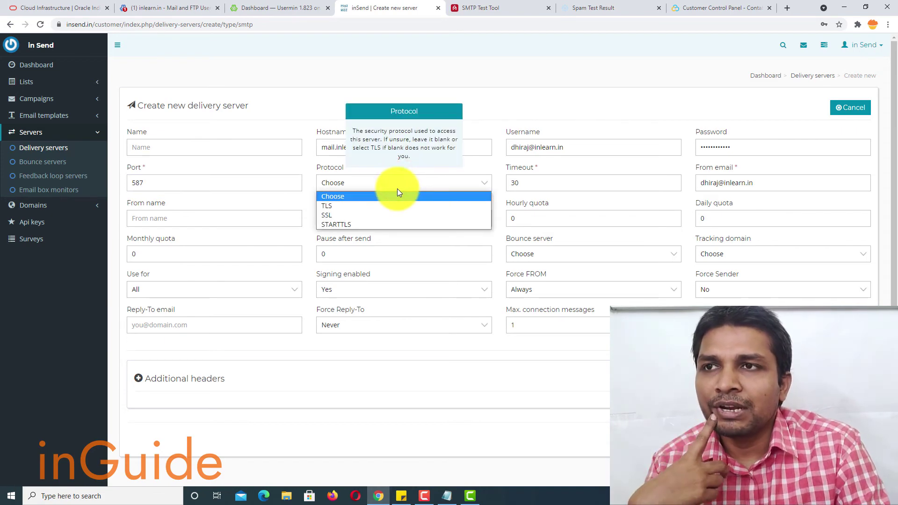
click(396, 187)
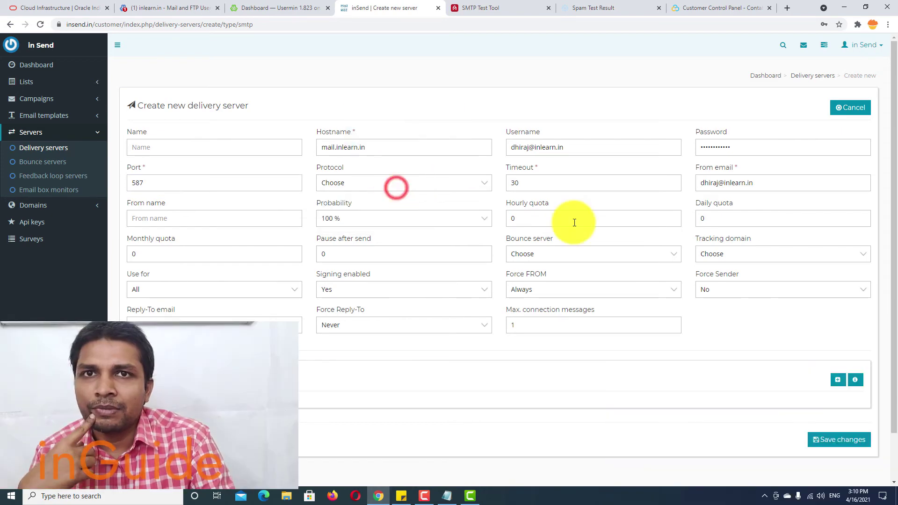
click(825, 443)
click(542, 287)
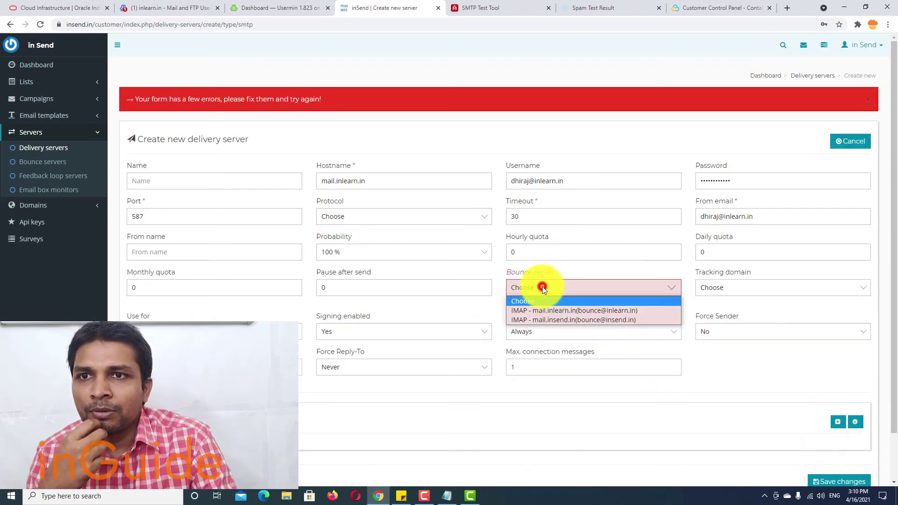
click(551, 313)
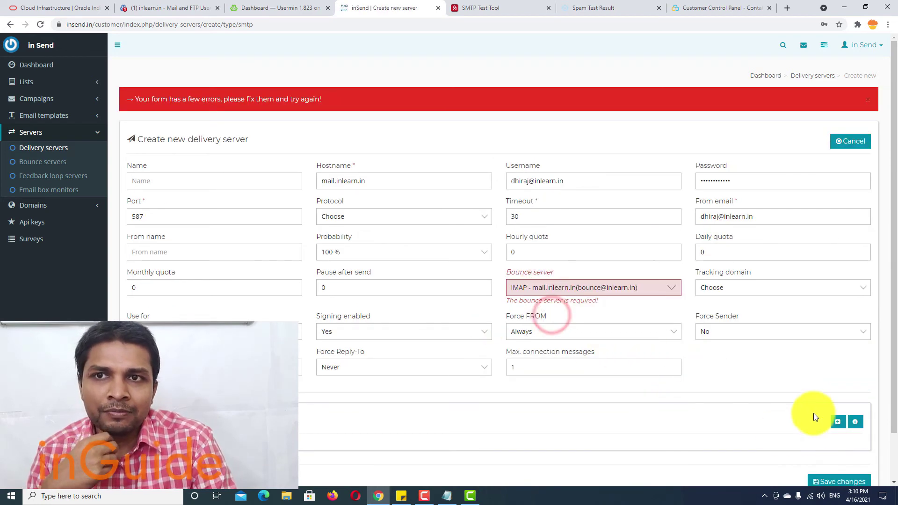
scroll(813, 413, down, 1)
click(826, 431)
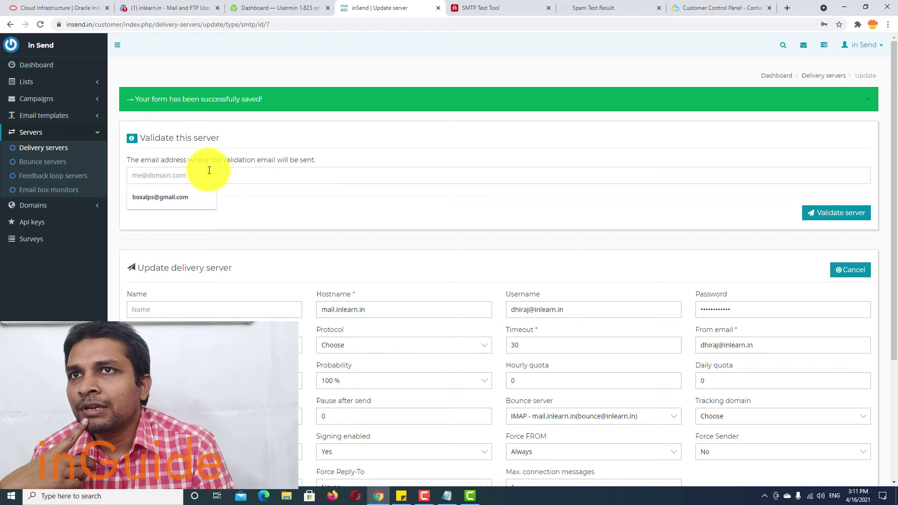
Step: Load mail-tester.com in a new tab and copy its freshly generated test email address
click(578, 9)
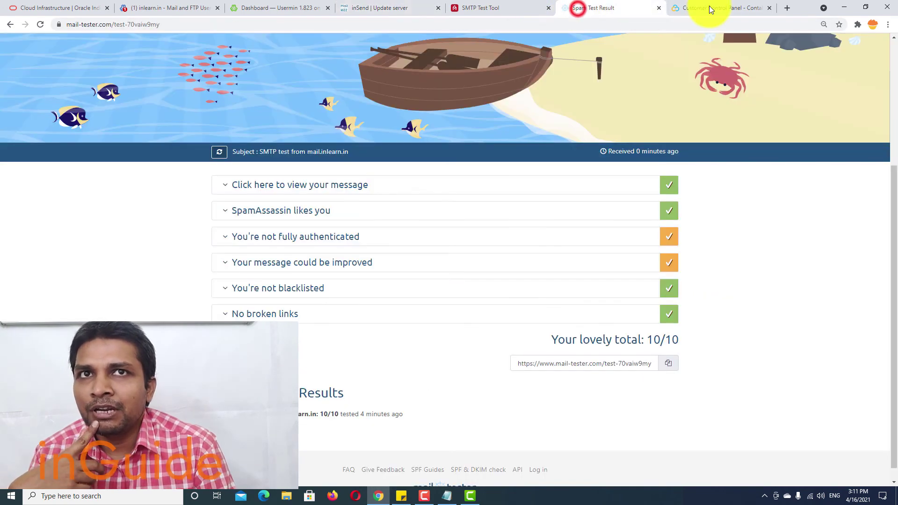
click(782, 7)
text(mail)
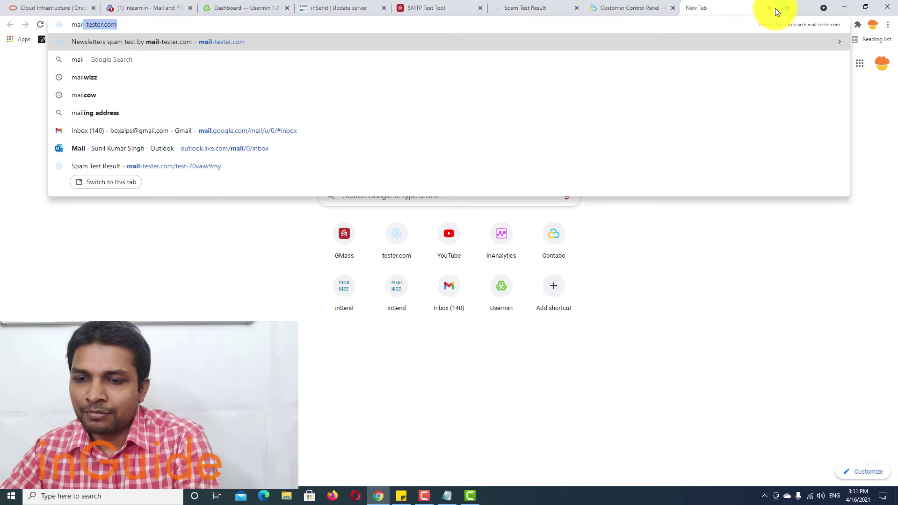
key(Return)
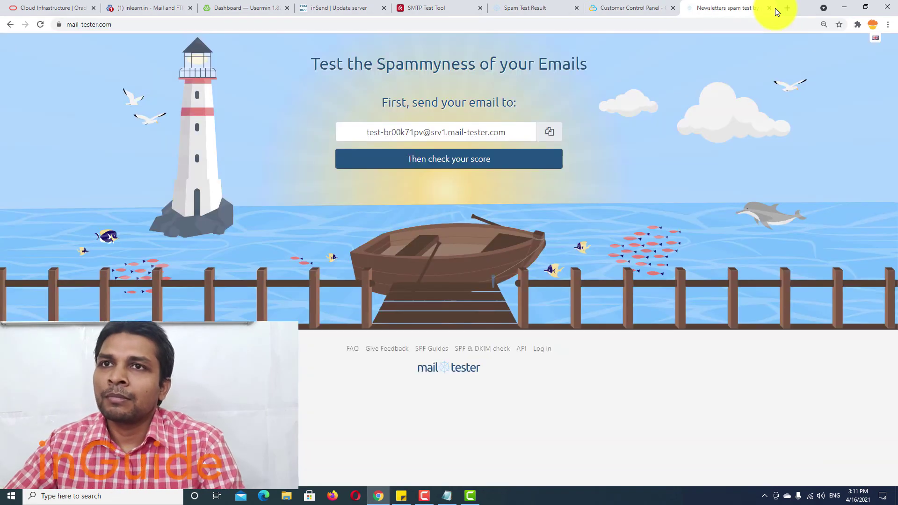
click(545, 132)
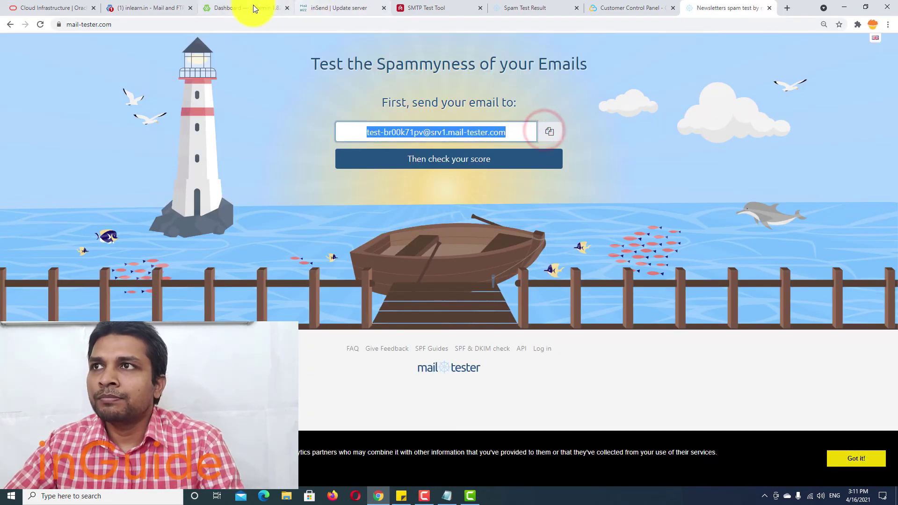
click(351, 13)
Step: Paste the mail-tester address as the validation email and review the SMTP authentication error transcript
click(398, 173)
key(ctrl+v)
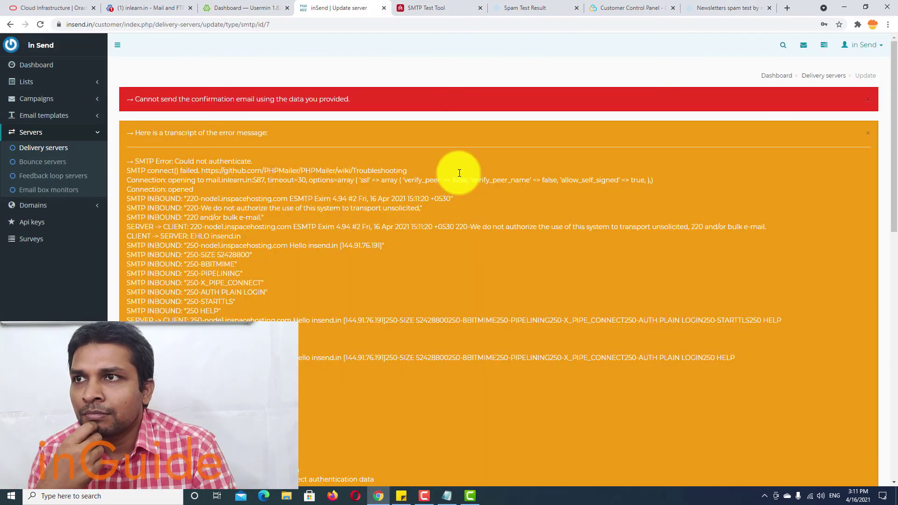
scroll(459, 173, down, 4)
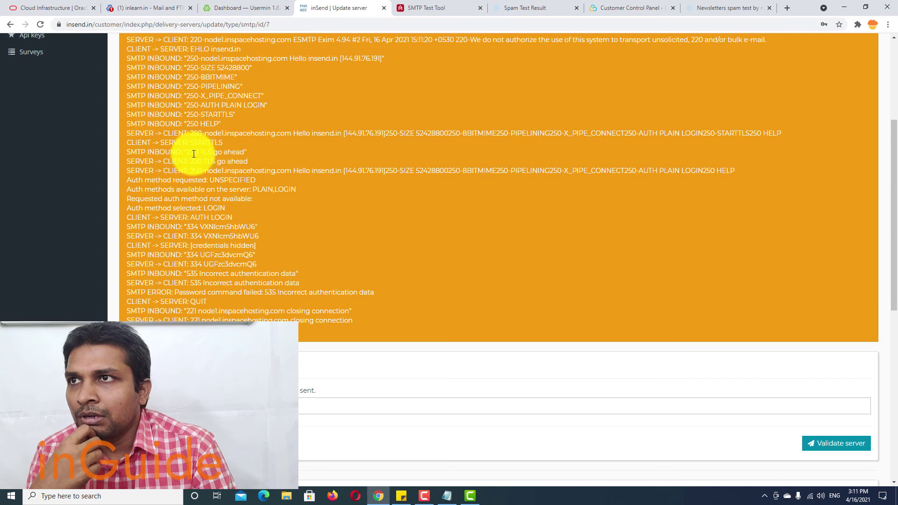
scroll(193, 153, up, 4)
scroll(194, 153, down, 4)
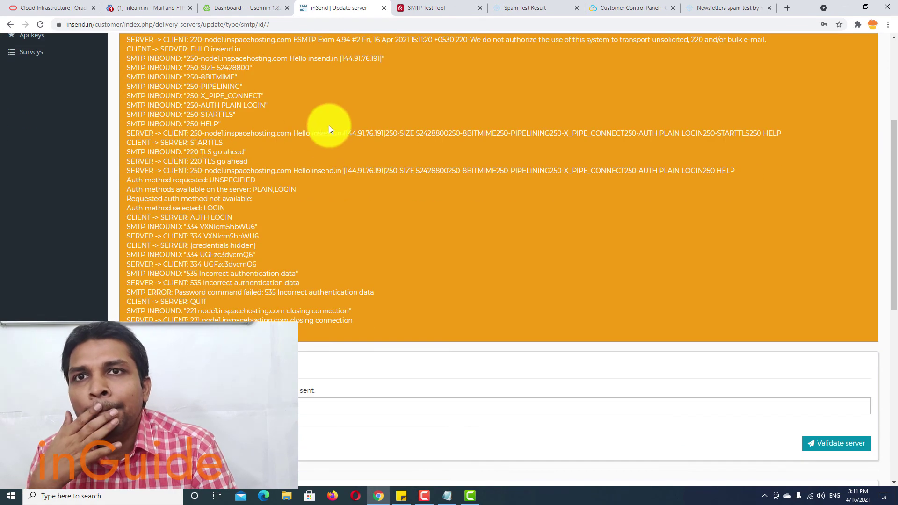
scroll(333, 125, up, 4)
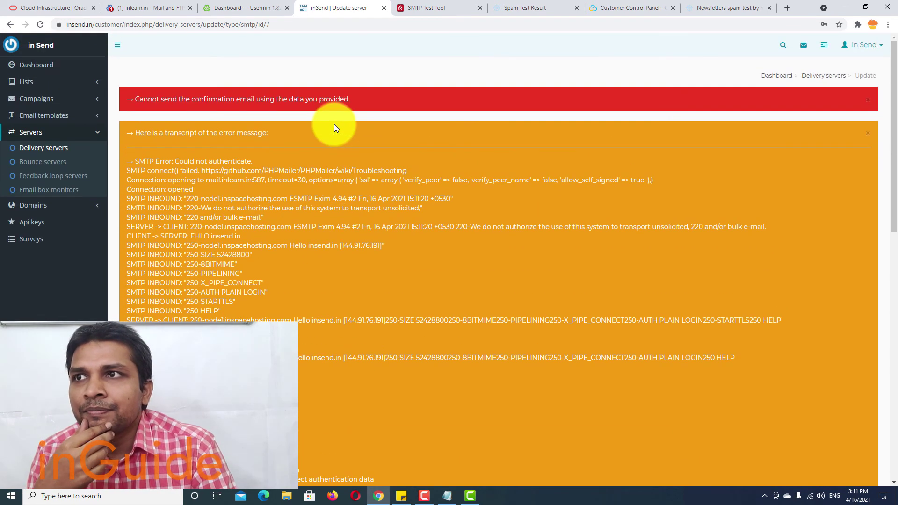
scroll(332, 129, down, 10)
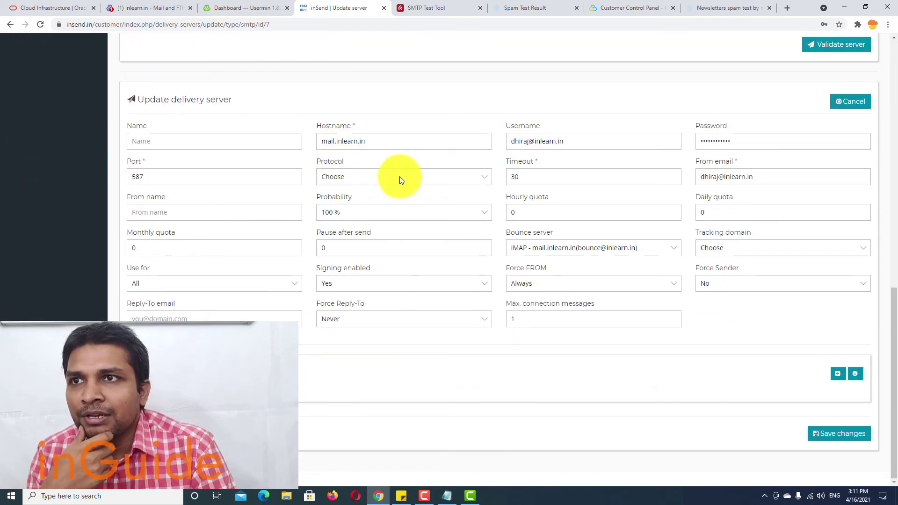
Step: Set the protocol to STARTTLS, autofill the mail-tester validation address, and send the validation email
click(400, 176)
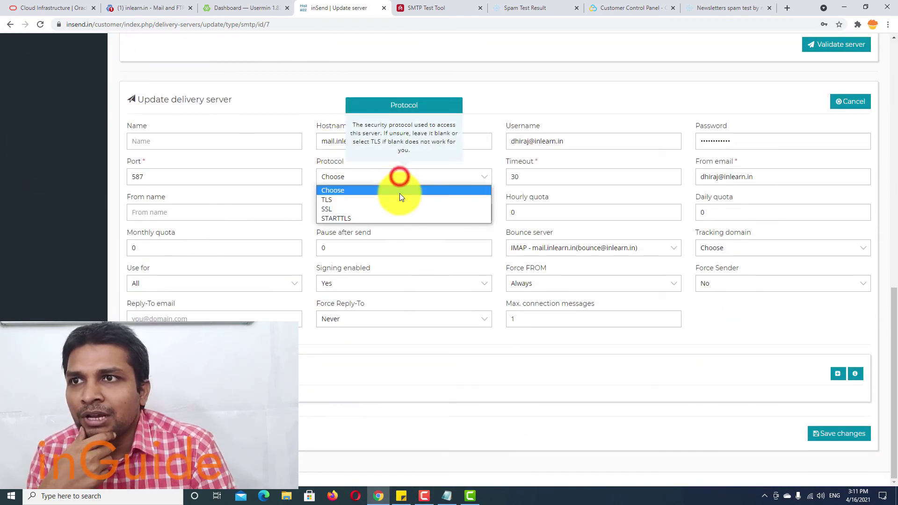
click(397, 218)
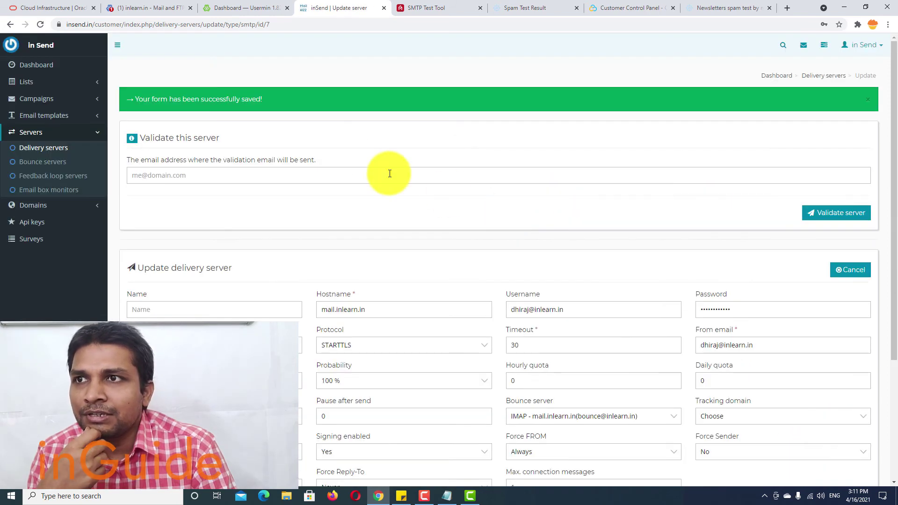
click(388, 173)
click(212, 208)
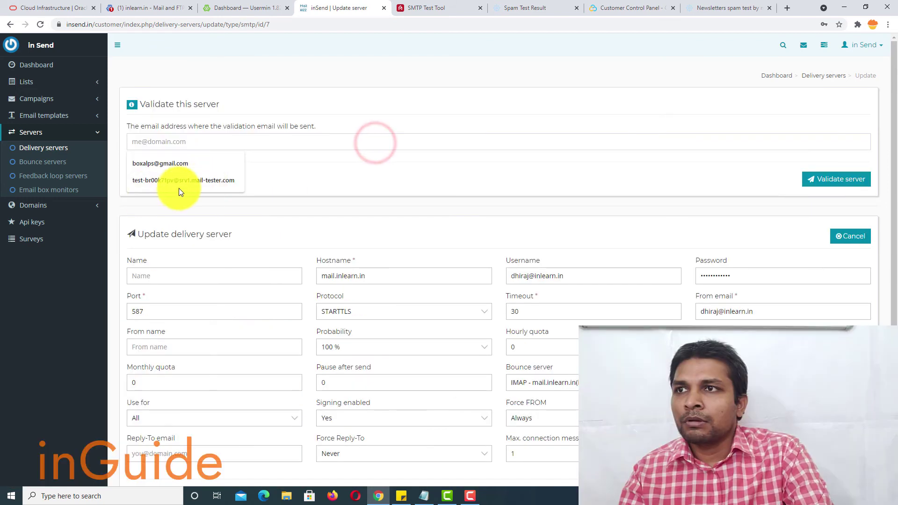
click(184, 181)
scroll(503, 123, down, 3)
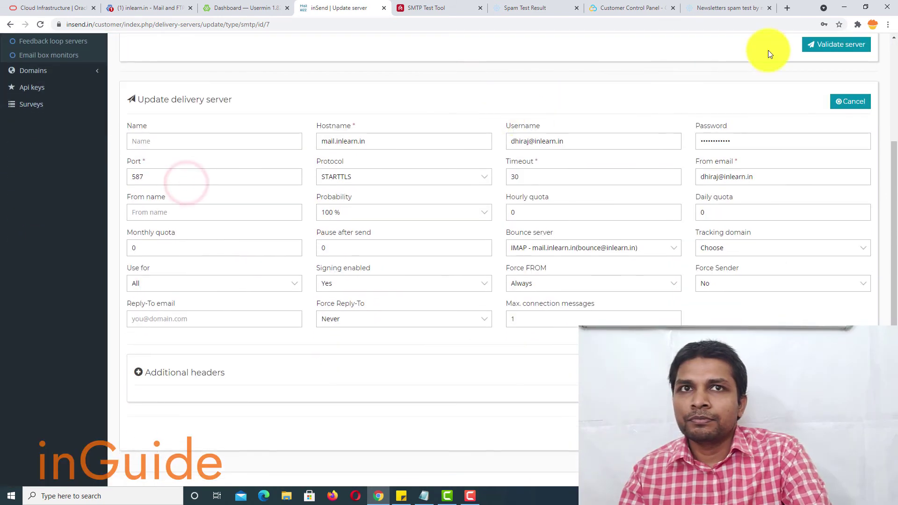
click(831, 52)
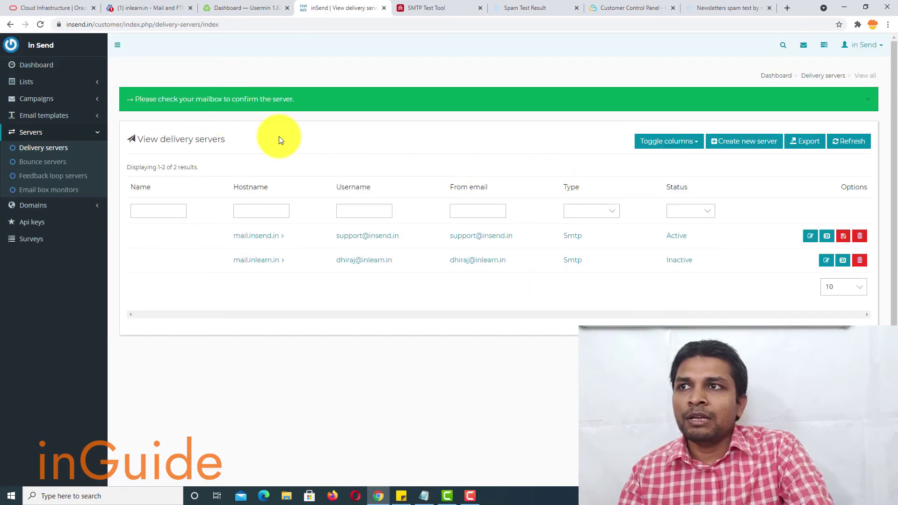
Step: Check the mail-tester score for the validation email, which comes out 10/10
click(737, 10)
click(457, 159)
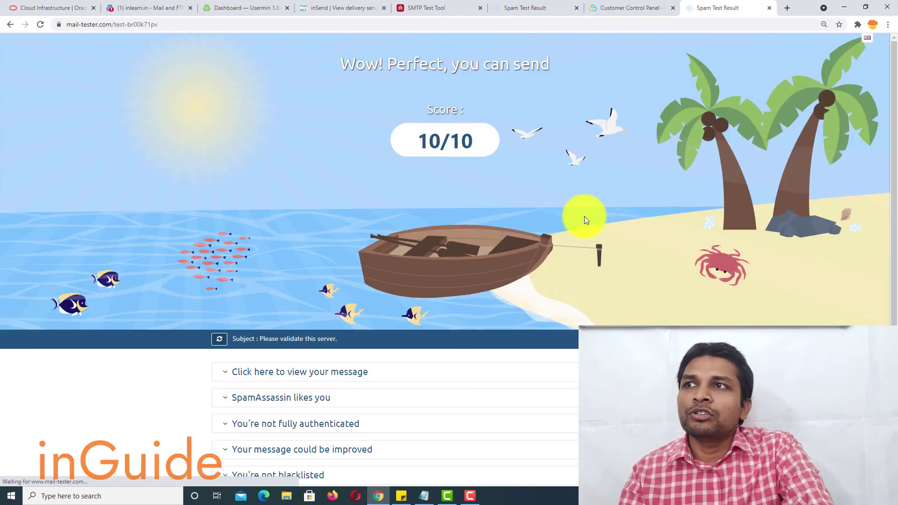
scroll(585, 216, down, 3)
scroll(585, 216, down, 1)
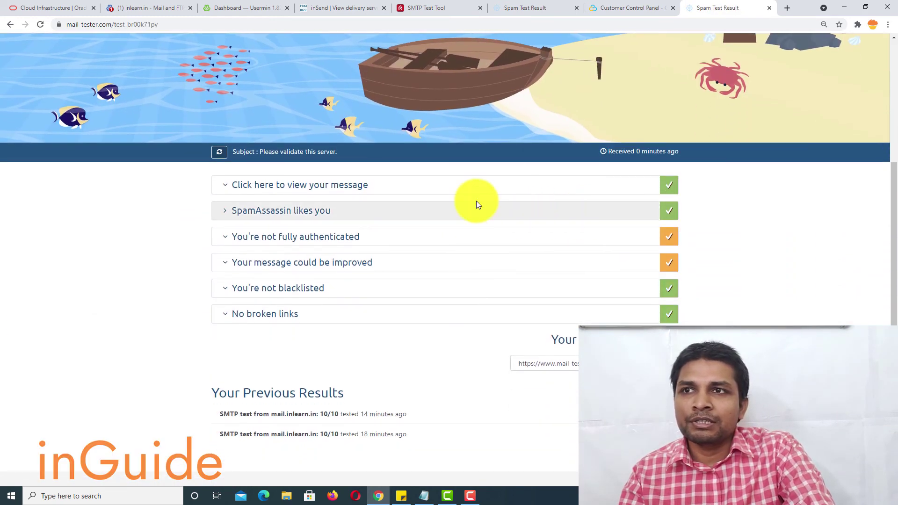
Step: Open the MailWizz confirmation URL from the message's HTML version in a new tab
click(406, 189)
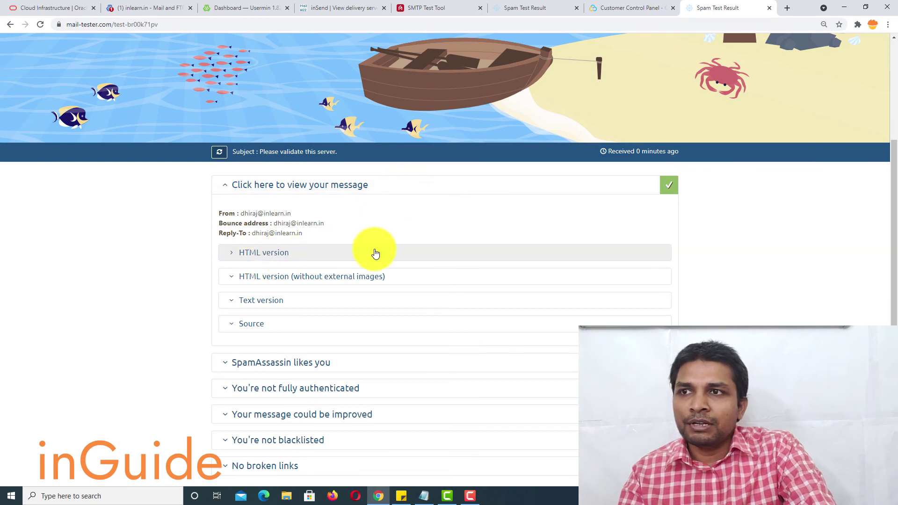
scroll(396, 220, down, 2)
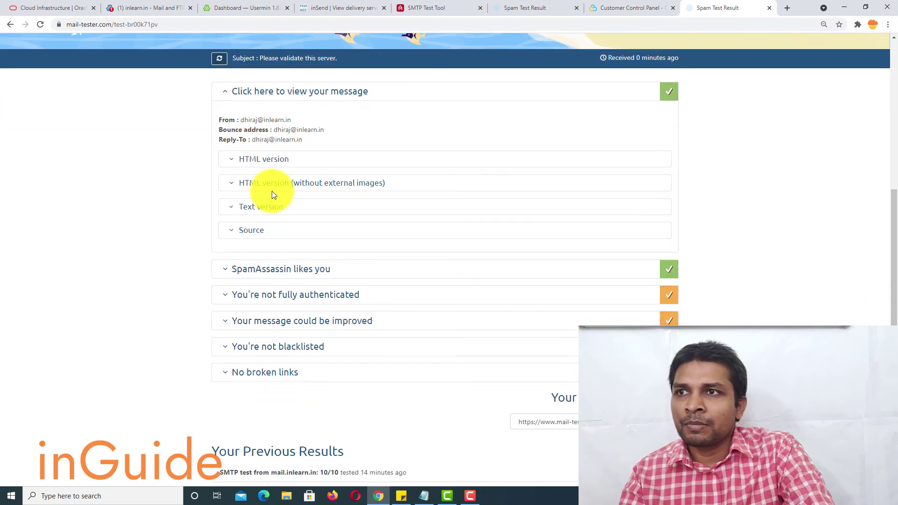
click(271, 166)
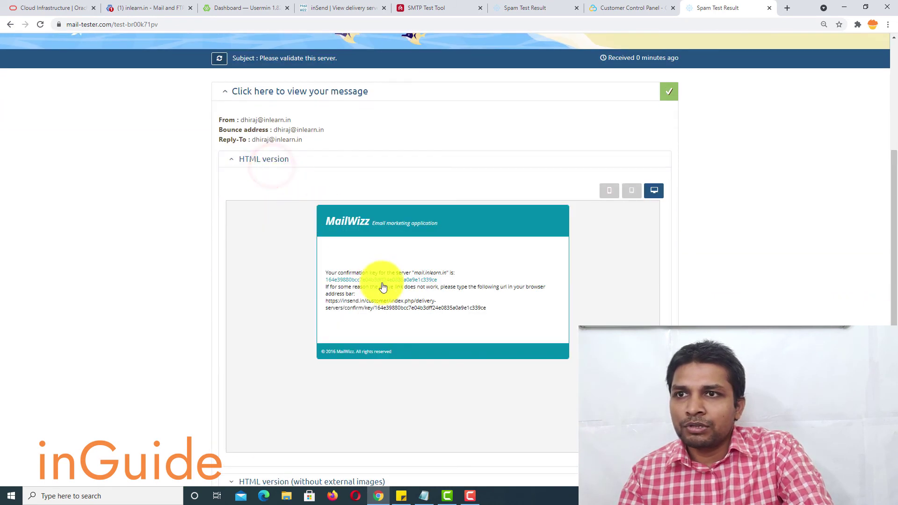
drag(327, 303, 492, 308)
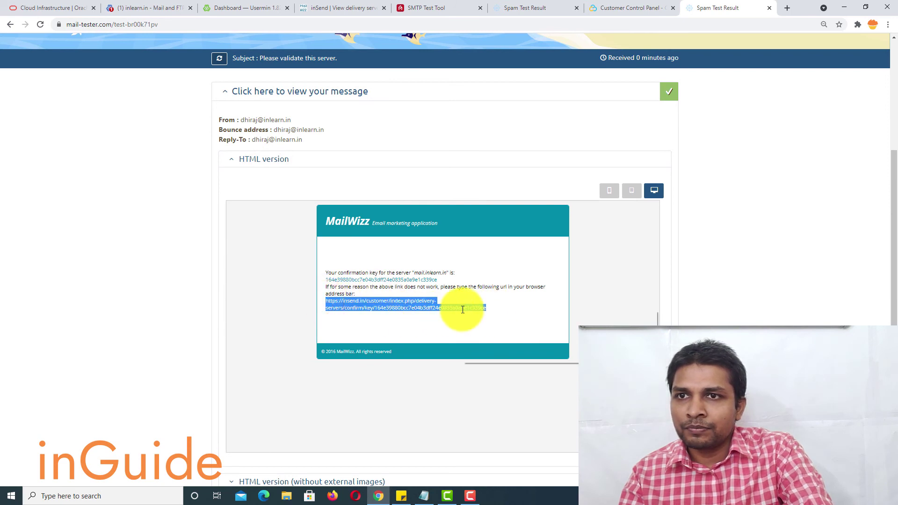
right_click(462, 309)
click(479, 327)
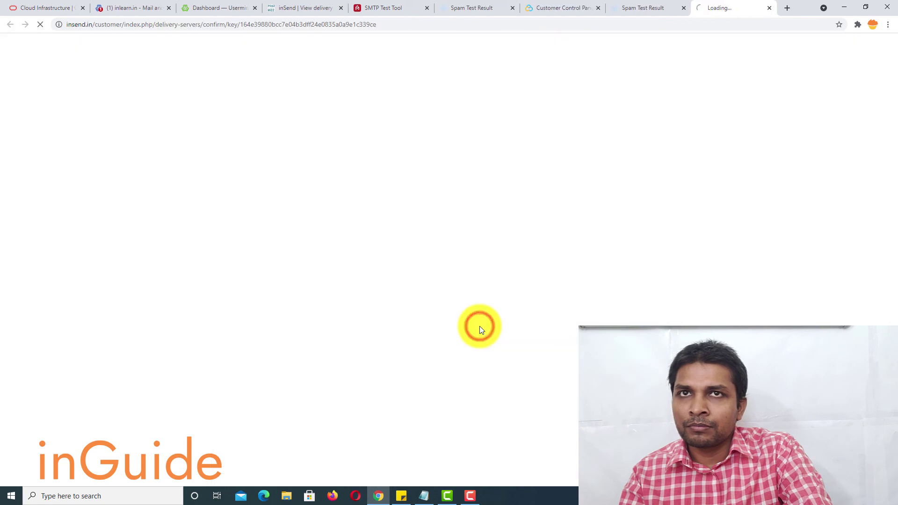
scroll(561, 177, down, 1)
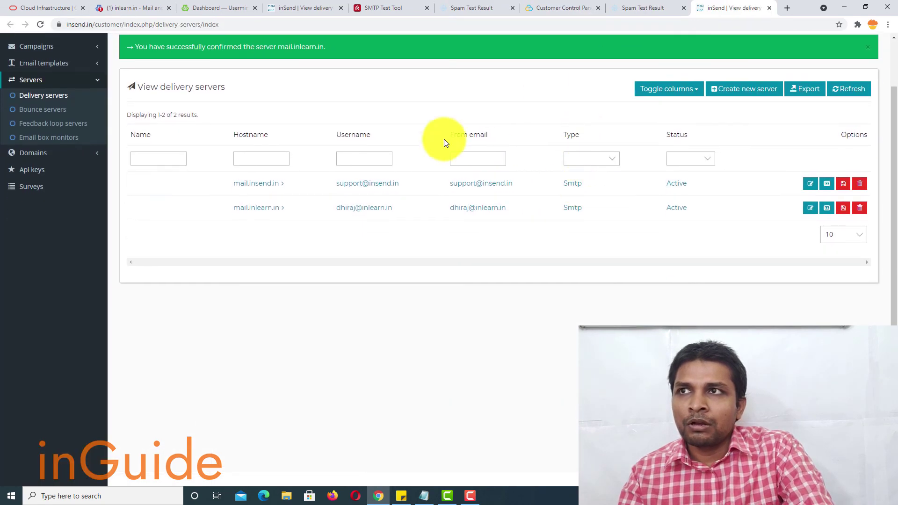
drag(225, 55, 350, 48)
click(354, 56)
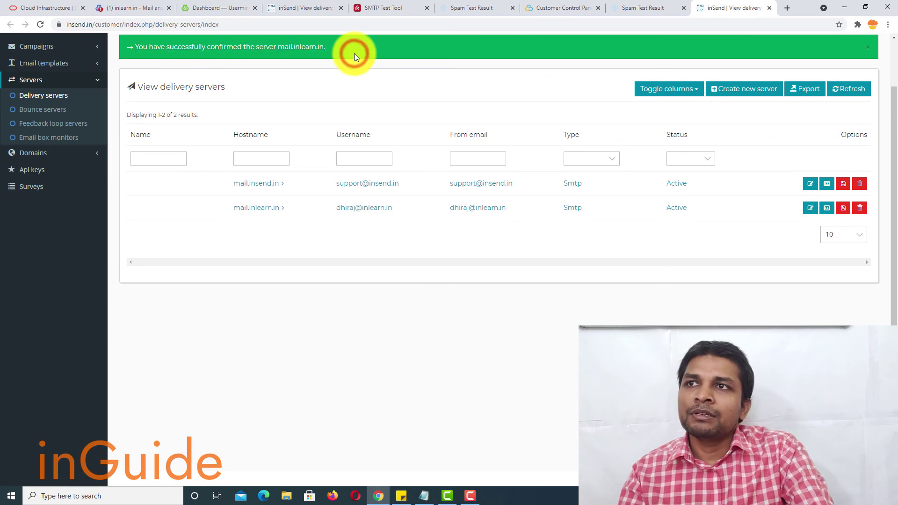